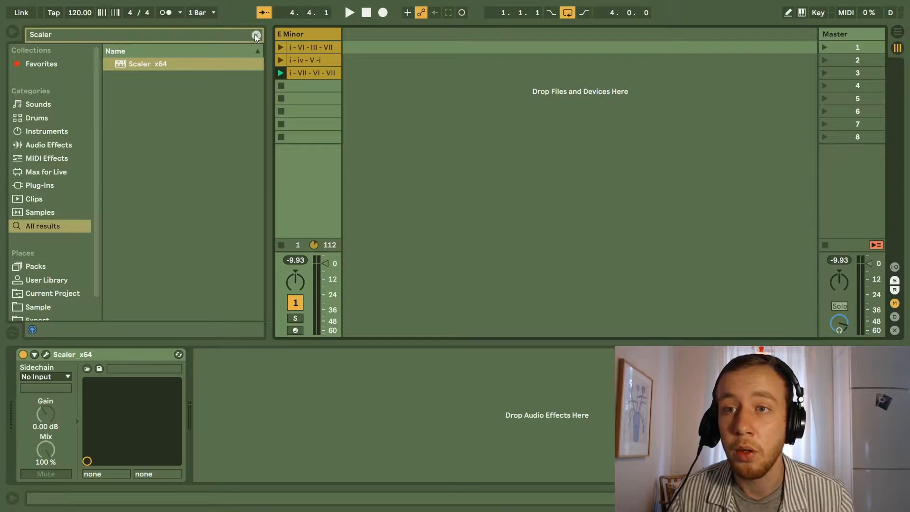
# Step: Search the browser for EZkeys, add it to the set as a new track and load its Grand Piano library
pyautogui.write('Ezke')
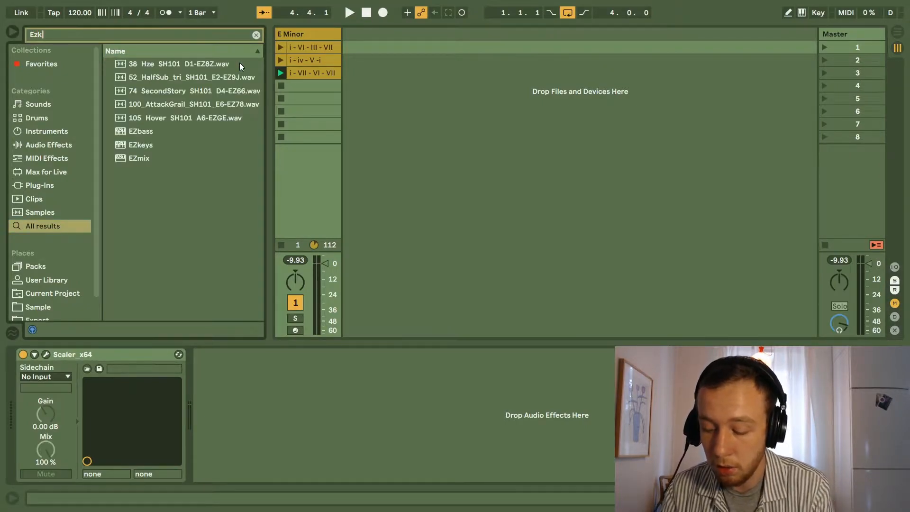
pyautogui.moveTo(133, 63); pyautogui.dragTo(478, 86)
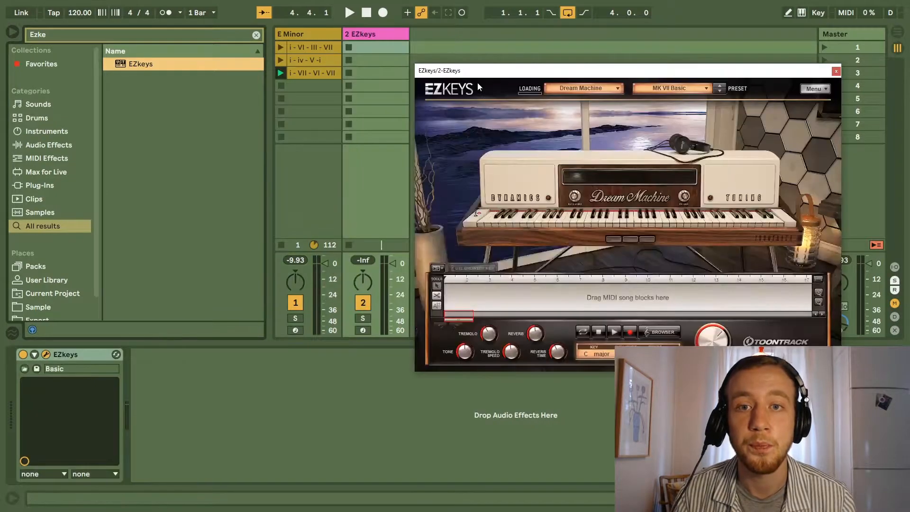
pyautogui.click(595, 90)
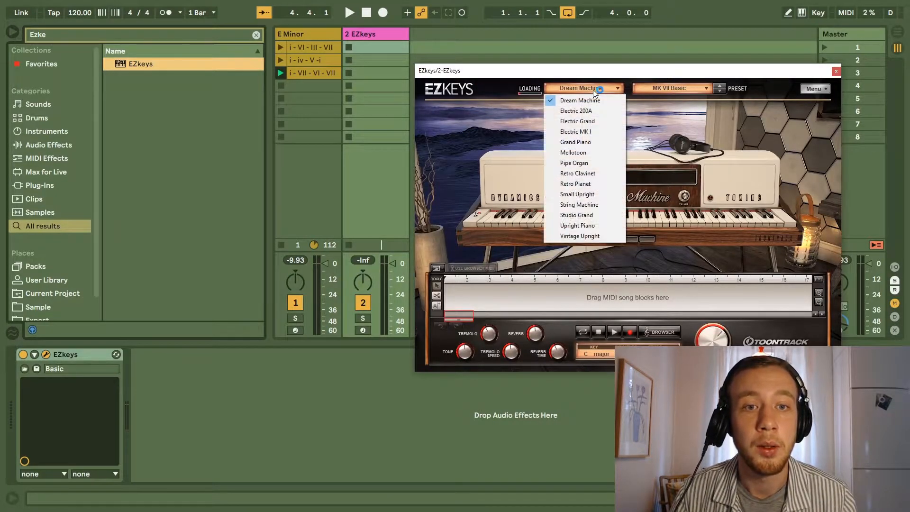
pyautogui.click(598, 141)
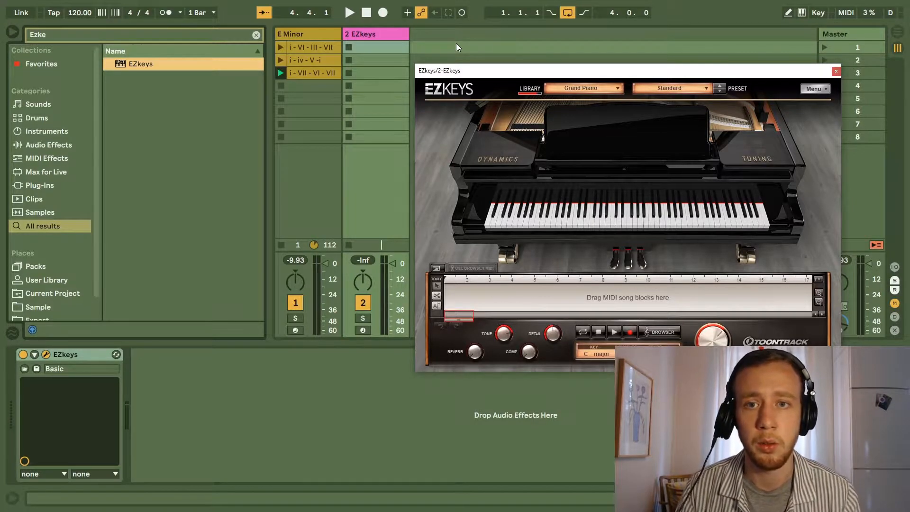
# Step: Give the EZkeys track a green colour and rename it Keys
pyautogui.rightClick(384, 33)
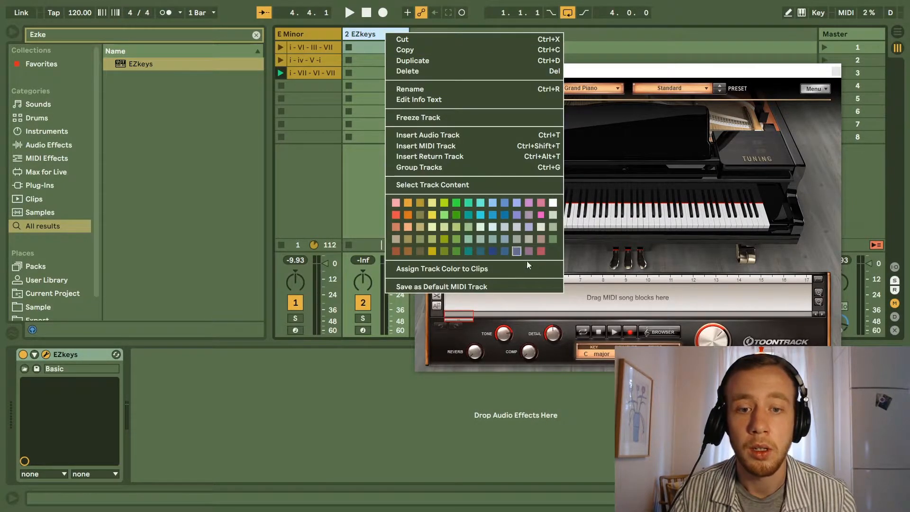
pyautogui.click(553, 239)
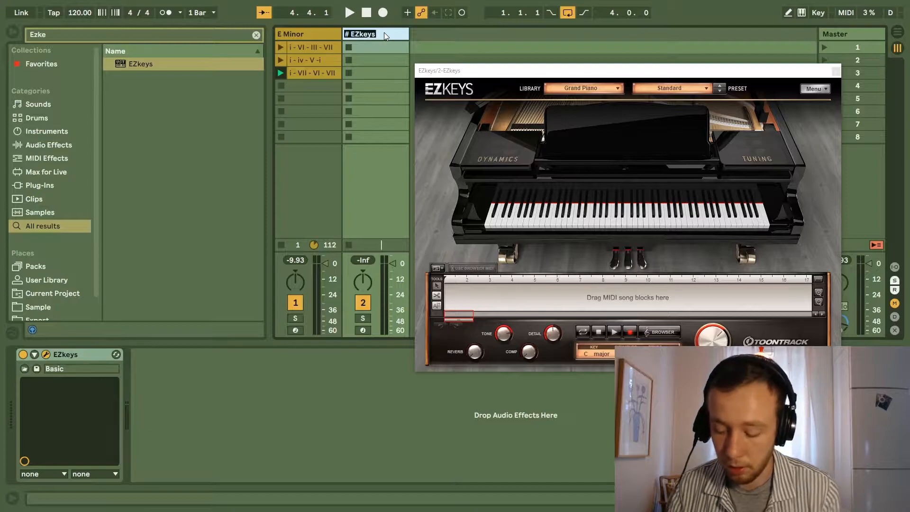
pyautogui.write('Keys')
pyautogui.press('Return')
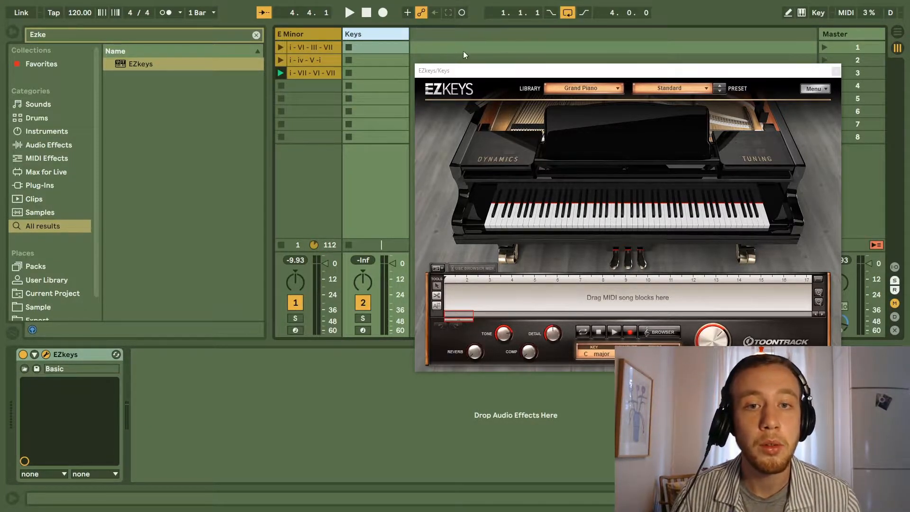
# Step: Copy the three chord progression clips from the E Minor track to the Keys track and assign the track colour to them
pyautogui.click(296, 44)
pyautogui.keyDown('shift'); pyautogui.click(303, 72); pyautogui.keyUp('shift')
pyautogui.moveTo(307, 50); pyautogui.dragTo(383, 53)
pyautogui.rightClick(377, 37)
pyautogui.click(480, 276)
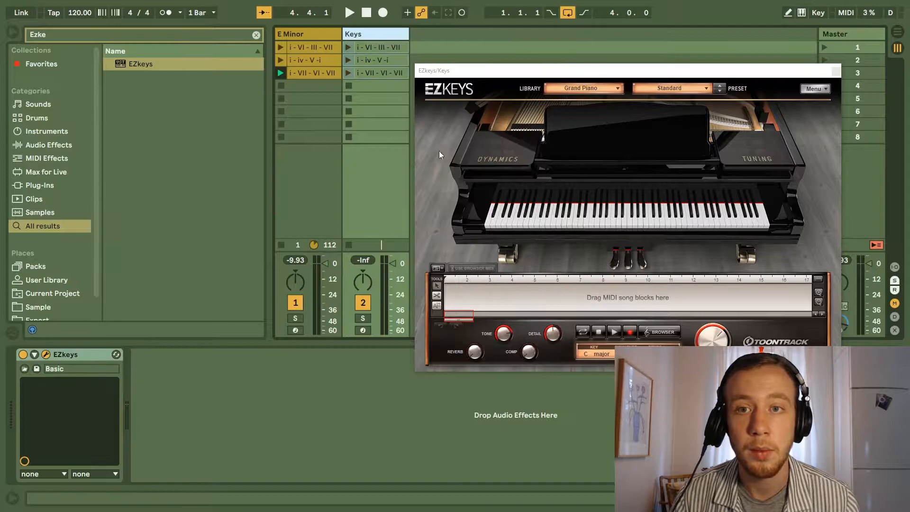
# Step: Stop the E Minor track's clips and set the project tempo to 80 BPM
pyautogui.click(385, 48)
pyautogui.click(281, 245)
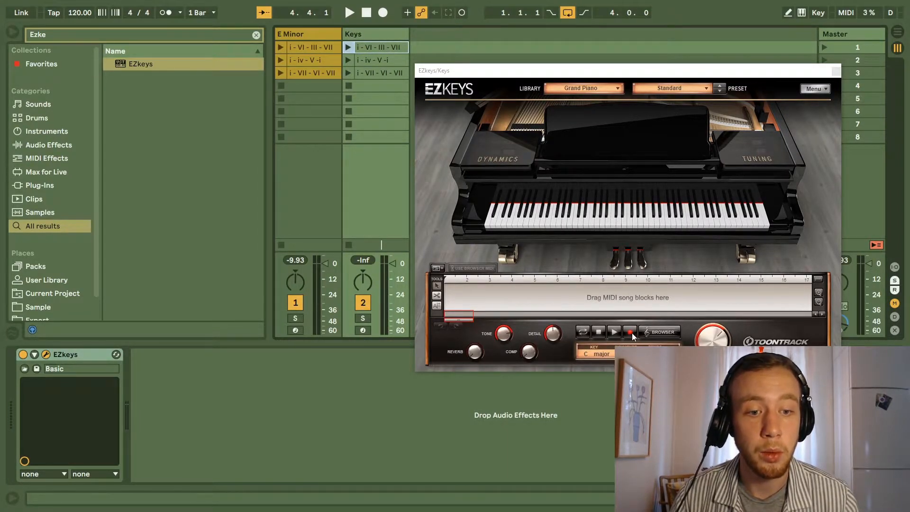
pyautogui.click(80, 14)
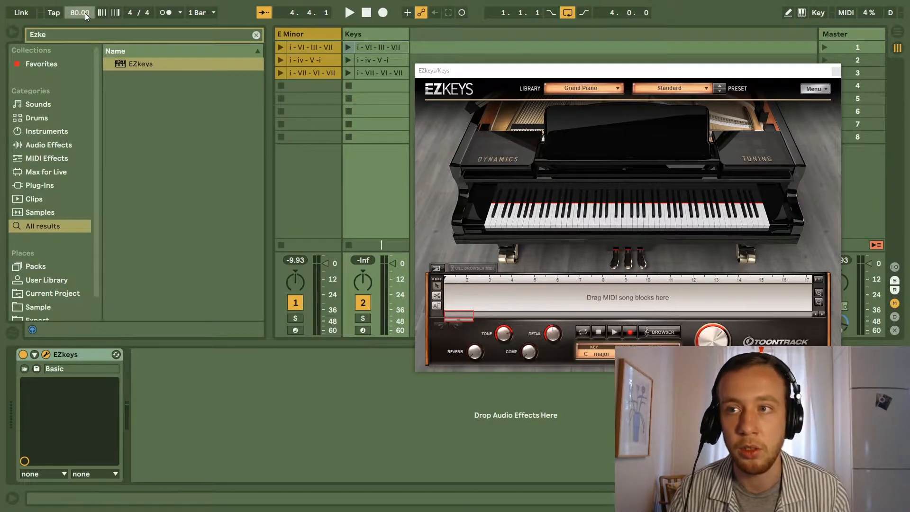
# Step: Record the Keys track's i - VI - III - VII clip into the EZkeys timeline, stop the clip and play back the recording
pyautogui.click(468, 79)
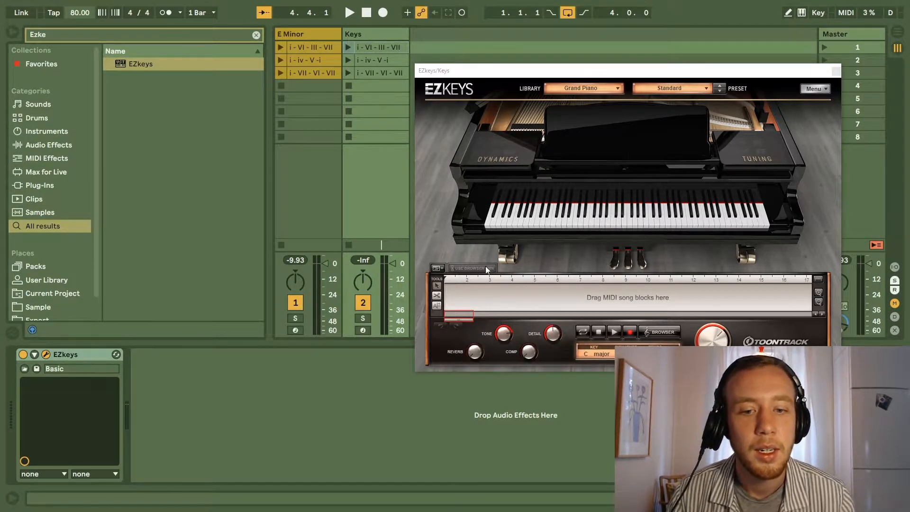
pyautogui.click(630, 331)
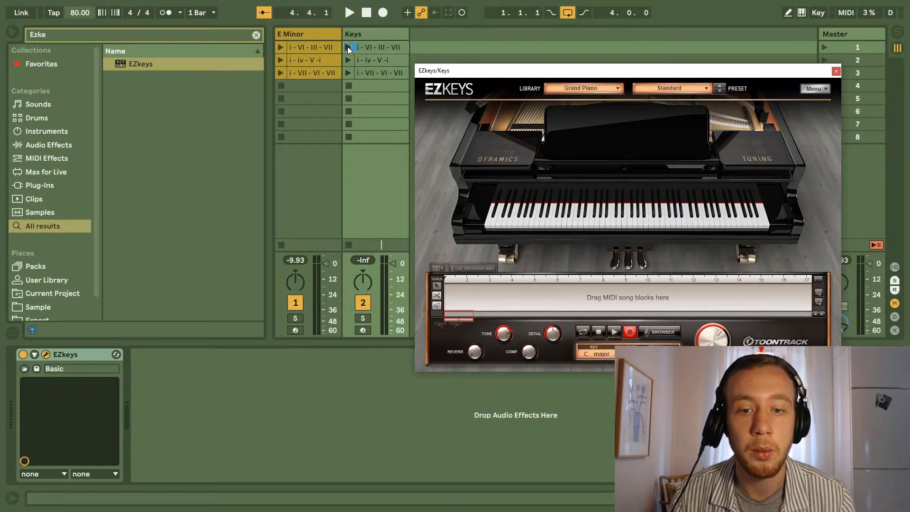
pyautogui.click(347, 47)
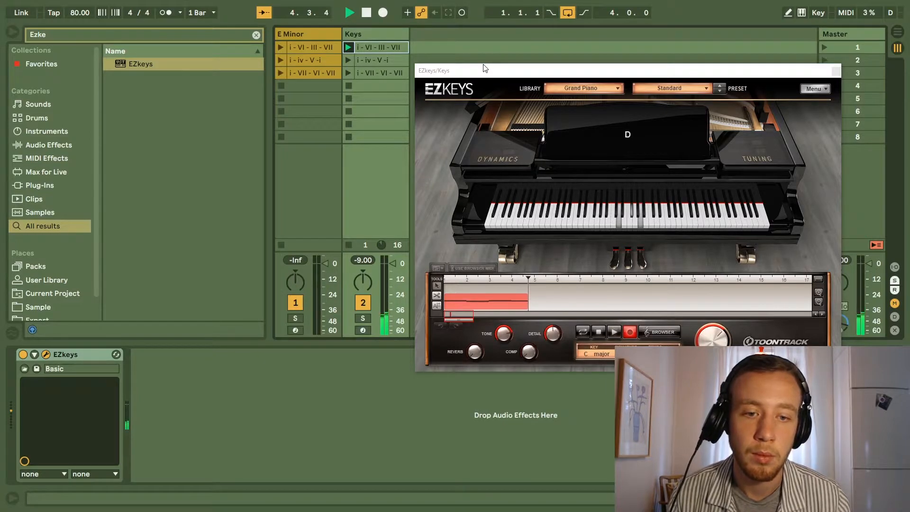
pyautogui.press('space')
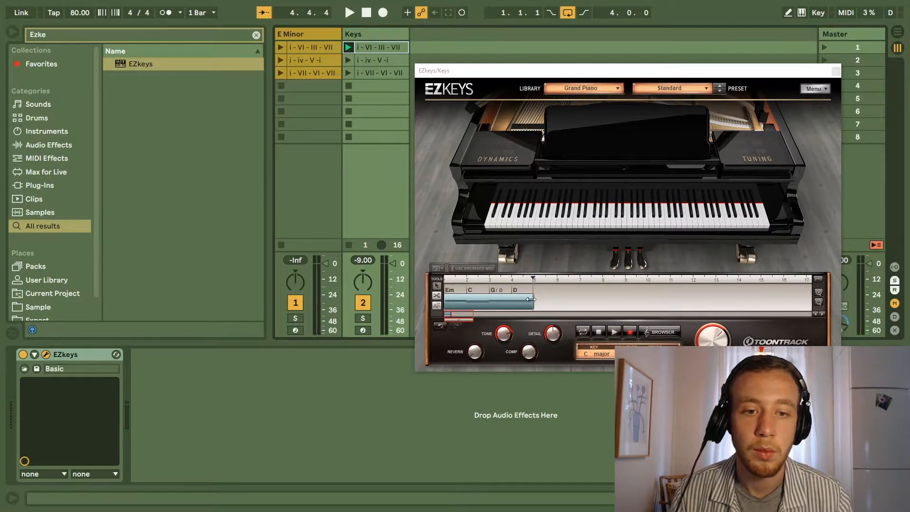
pyautogui.click(348, 244)
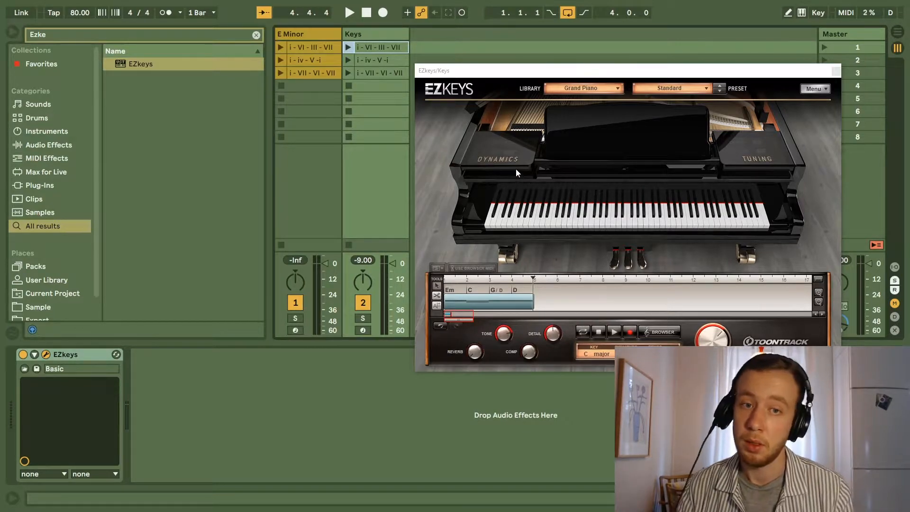
pyautogui.press('space')
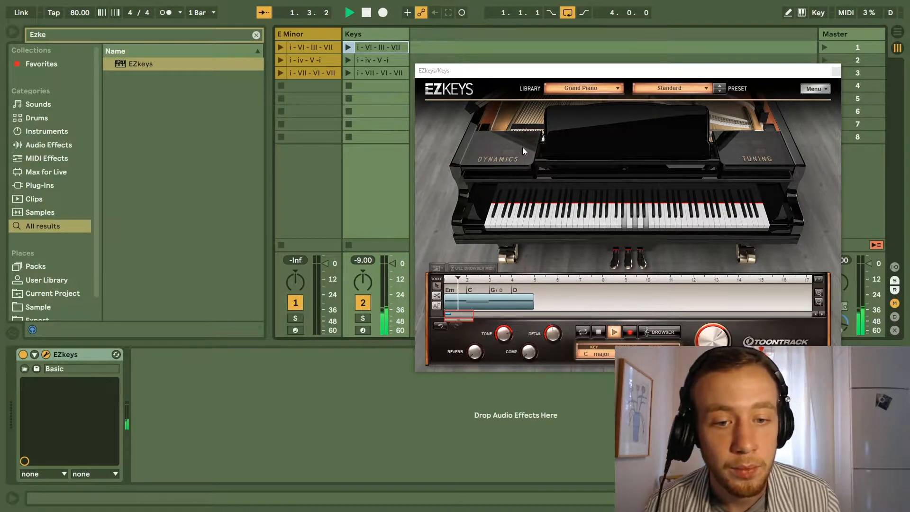
pyautogui.press('space')
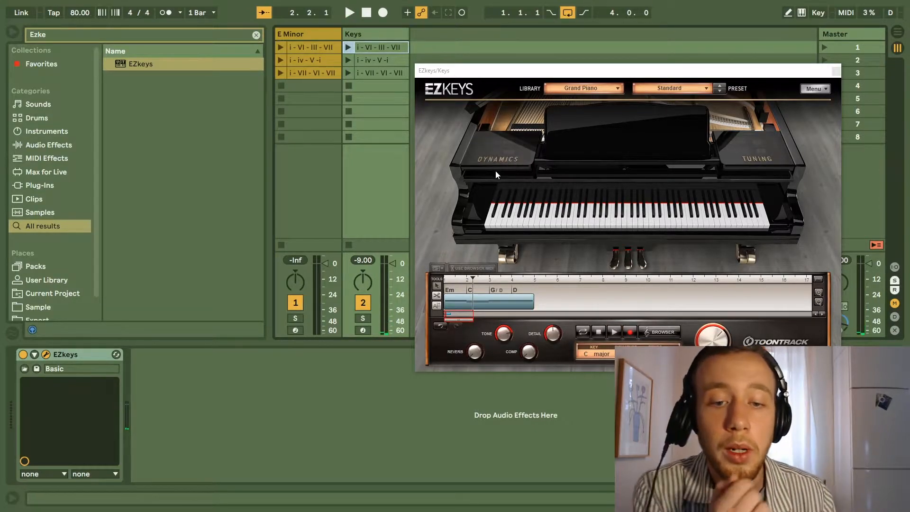
# Step: Split the recorded EZkeys block at each chord change into separate Em, C, G/D and D blocks
pyautogui.click(437, 296)
pyautogui.click(467, 301)
pyautogui.click(491, 302)
pyautogui.click(512, 302)
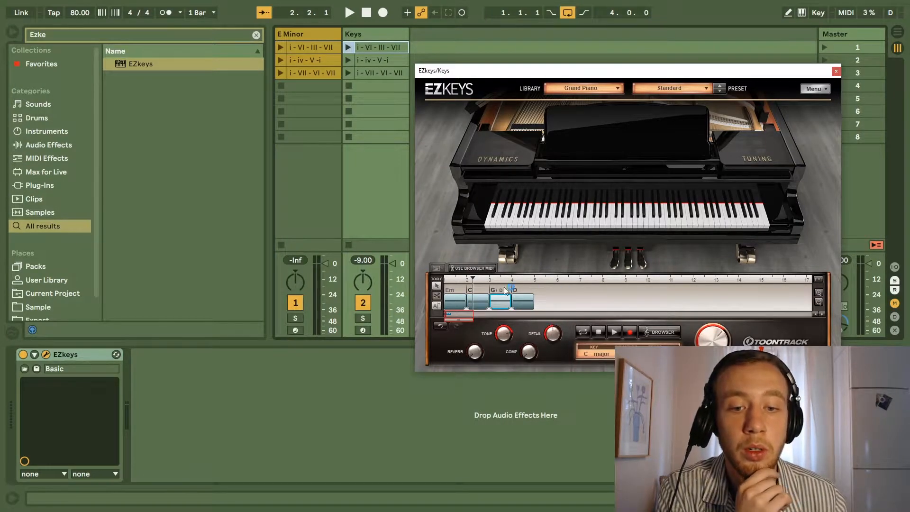
# Step: Start using browser MIDI for the Em block and browse the Straight 4/4 grooves in the Hip-Hop pack
pyautogui.click(454, 302)
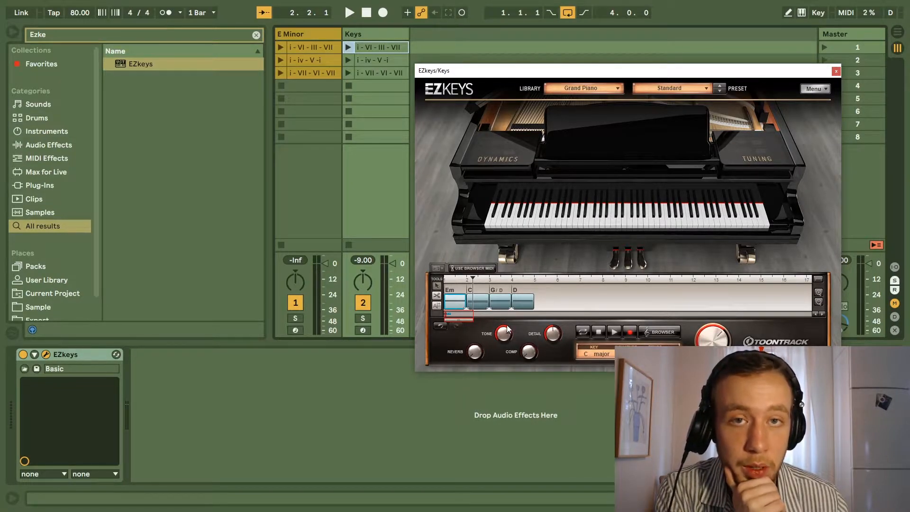
pyautogui.click(467, 269)
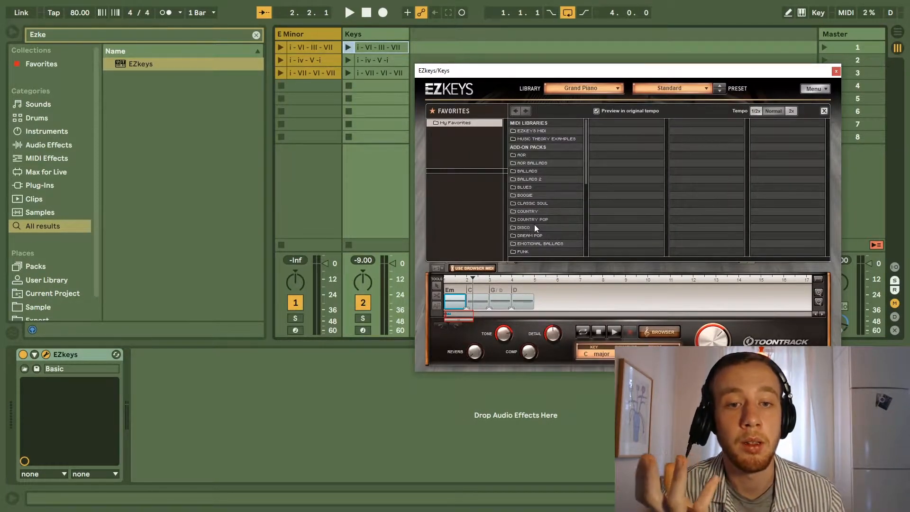
pyautogui.scroll(-6, 554, 204)
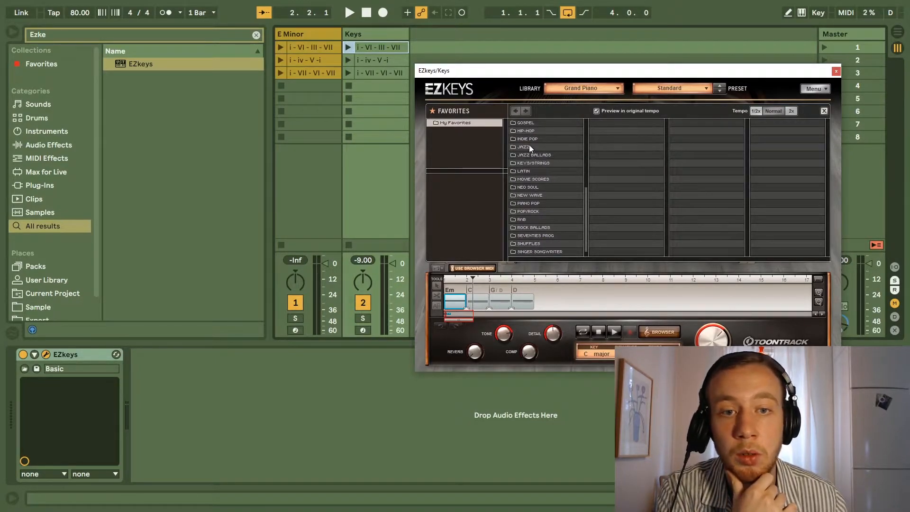
pyautogui.click(533, 130)
pyautogui.click(624, 131)
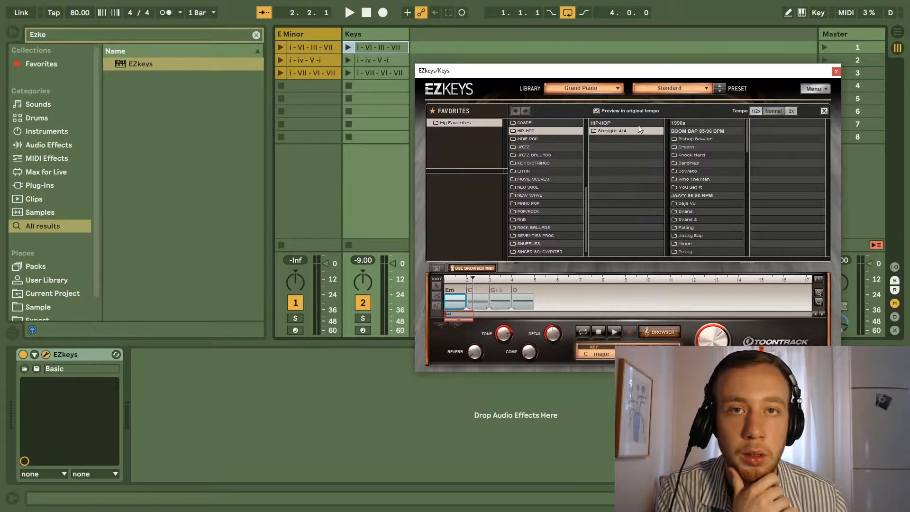
pyautogui.scroll(-6, 701, 156)
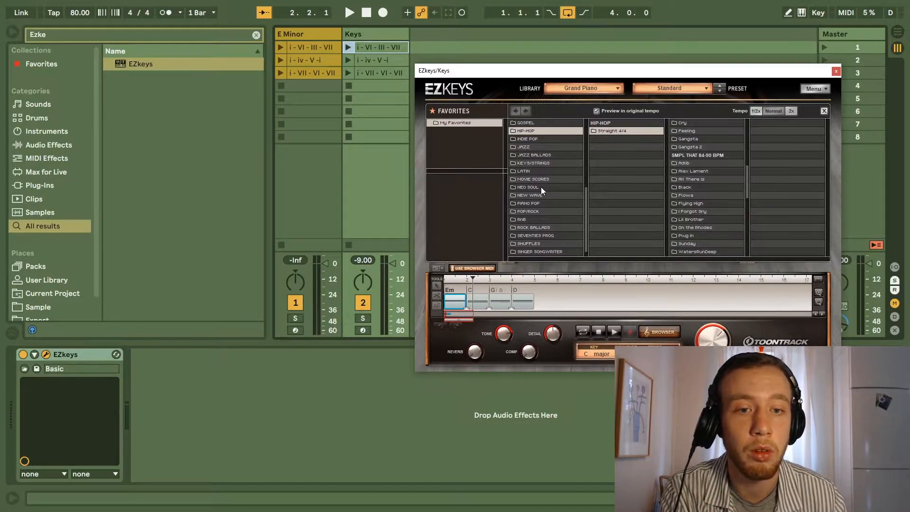
pyautogui.scroll(2, 687, 188)
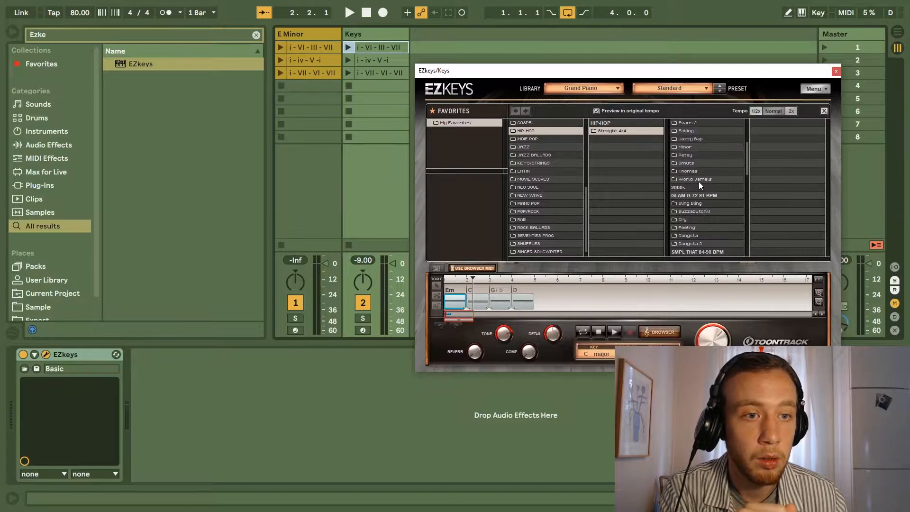
pyautogui.scroll(-3, 701, 209)
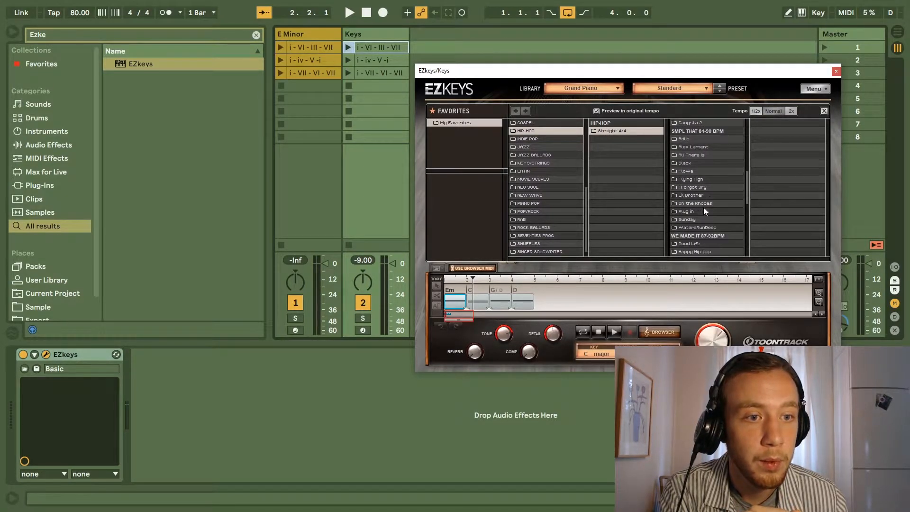
# Step: Audition Variation 01 of All There Is on the Em block and replace the block's MIDI with it
pyautogui.click(700, 155)
pyautogui.click(771, 122)
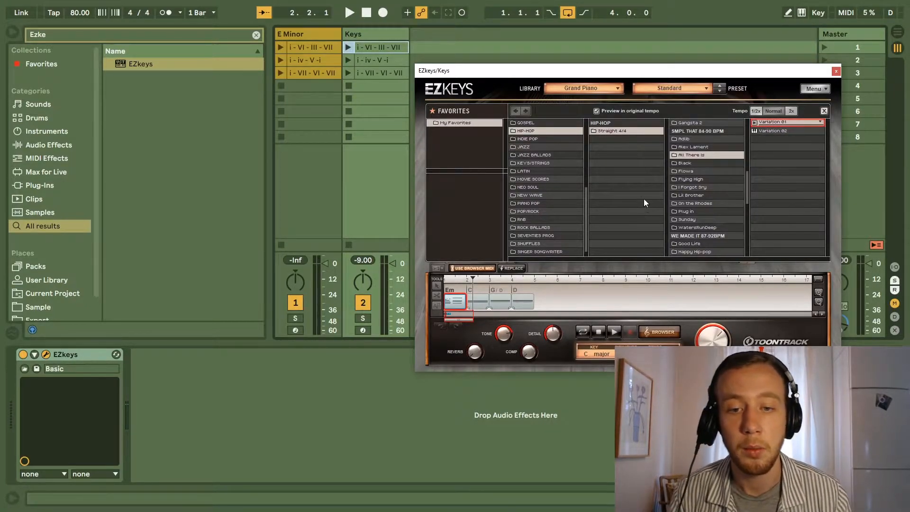
pyautogui.press('space')
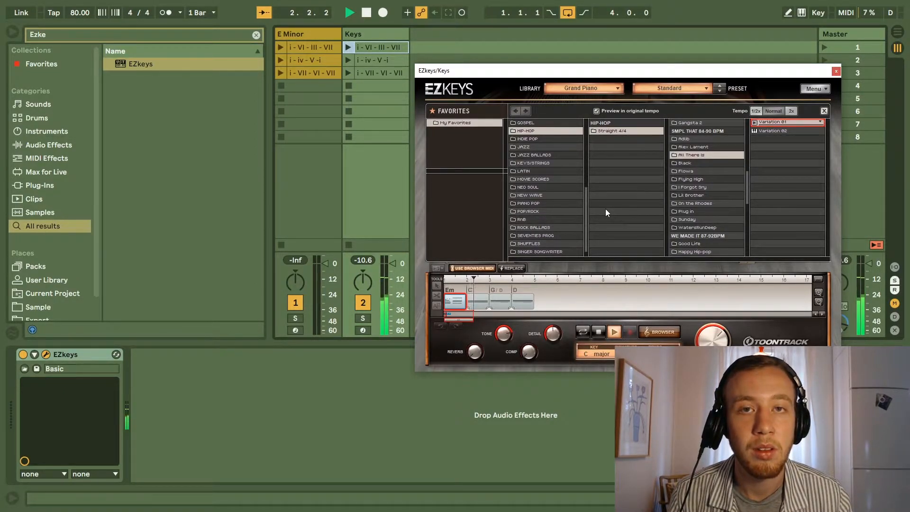
pyautogui.press('space')
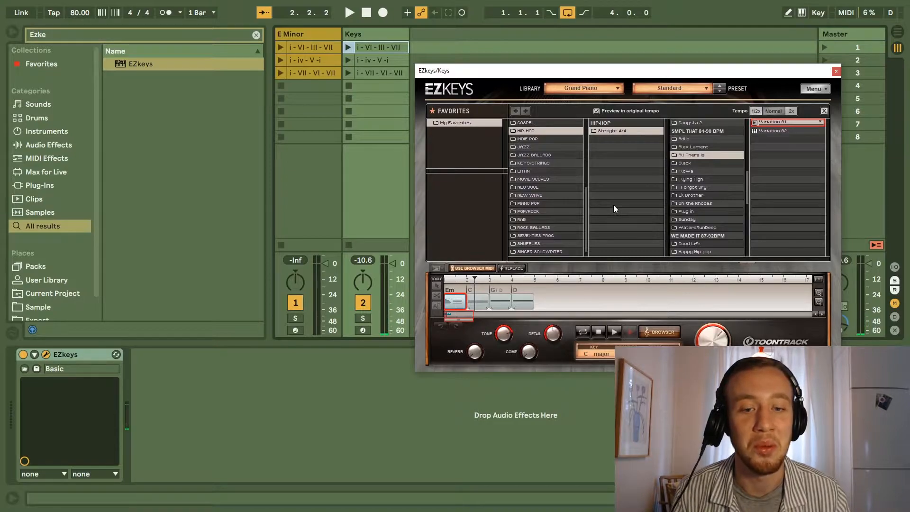
pyautogui.click(512, 268)
# Step: Replace the C block's MIDI with Variation 02 of All There Is after auditioning it
pyautogui.click(478, 302)
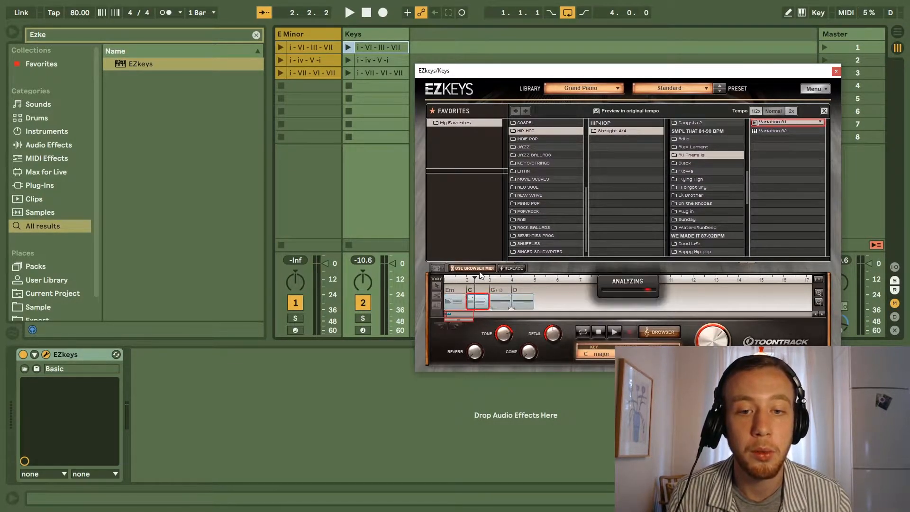
pyautogui.click(769, 131)
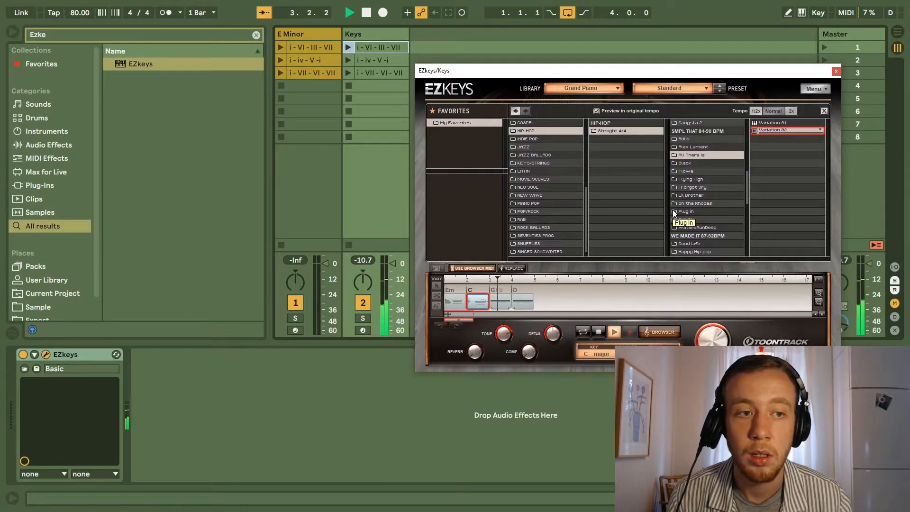
pyautogui.press('space')
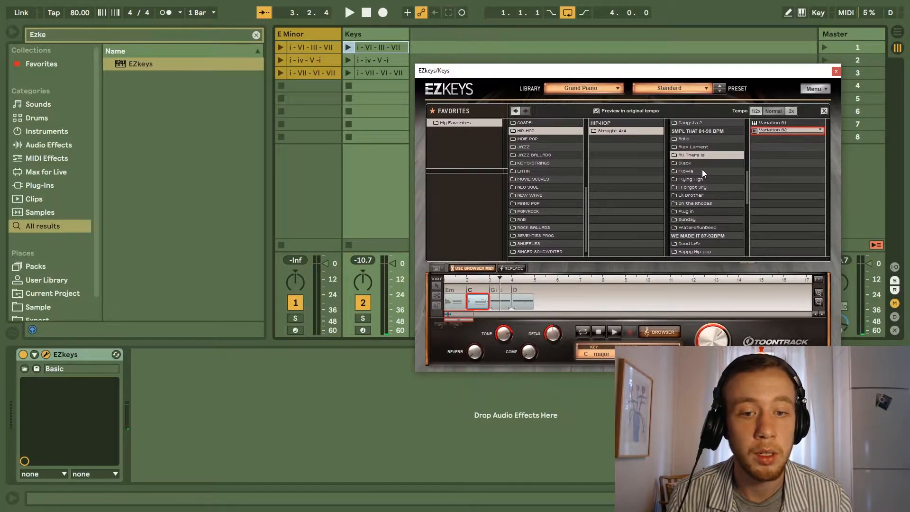
pyautogui.click(512, 267)
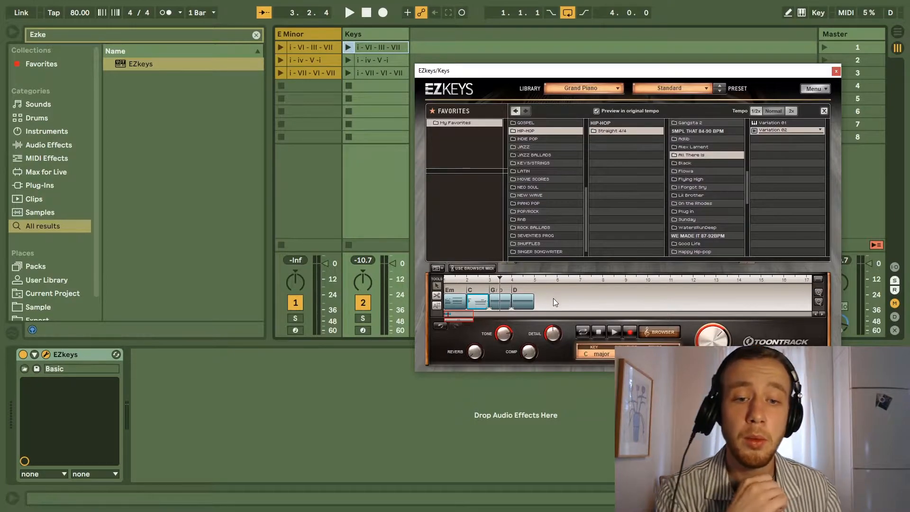
# Step: Use browser MIDI for the G/D and D blocks together and audition the Flowa variations and Variation 02 of Flying High
pyautogui.moveTo(558, 298); pyautogui.dragTo(492, 272)
pyautogui.click(473, 268)
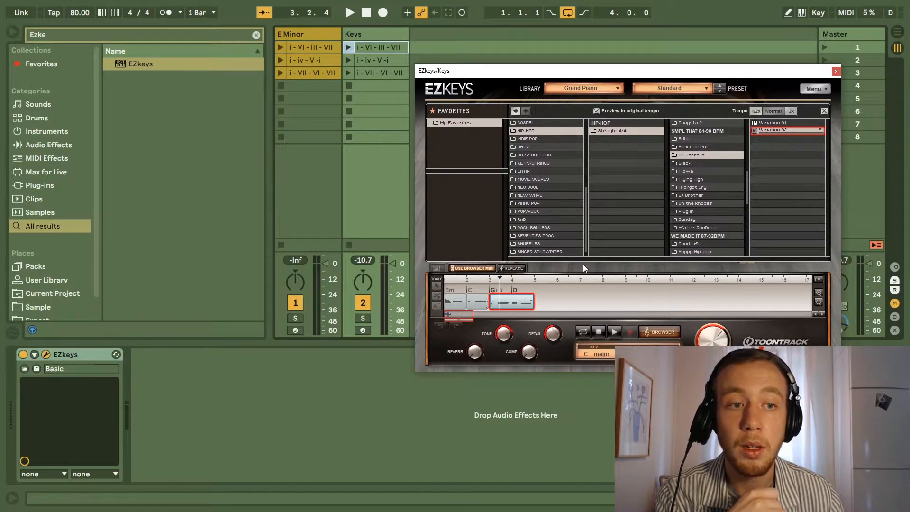
pyautogui.click(701, 171)
pyautogui.click(766, 123)
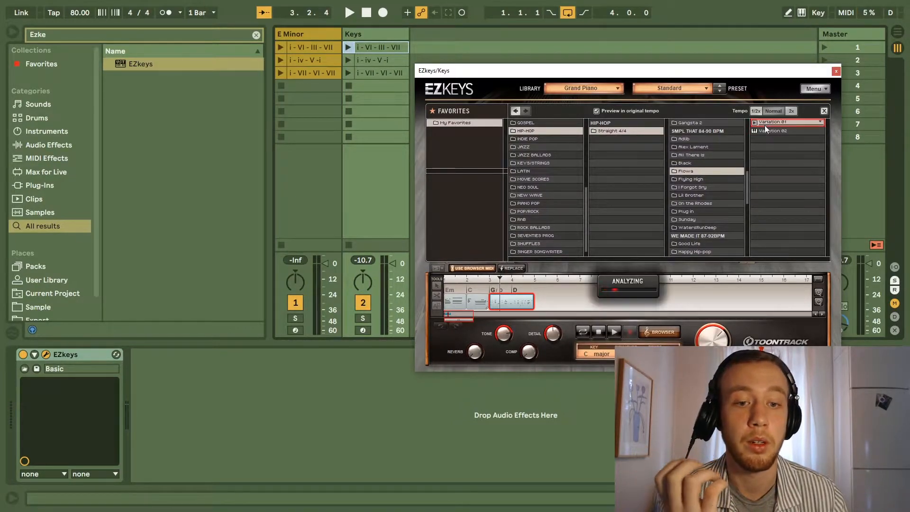
pyautogui.press('space')
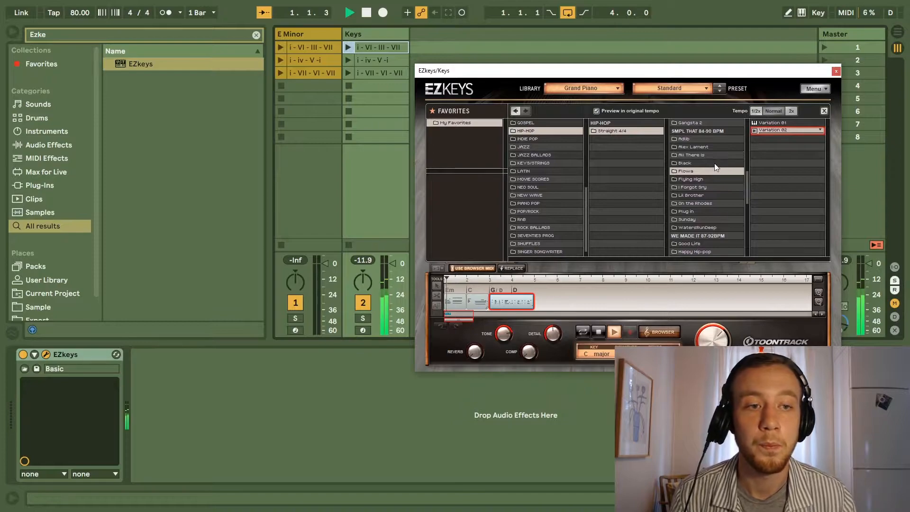
pyautogui.click(700, 179)
pyautogui.click(775, 130)
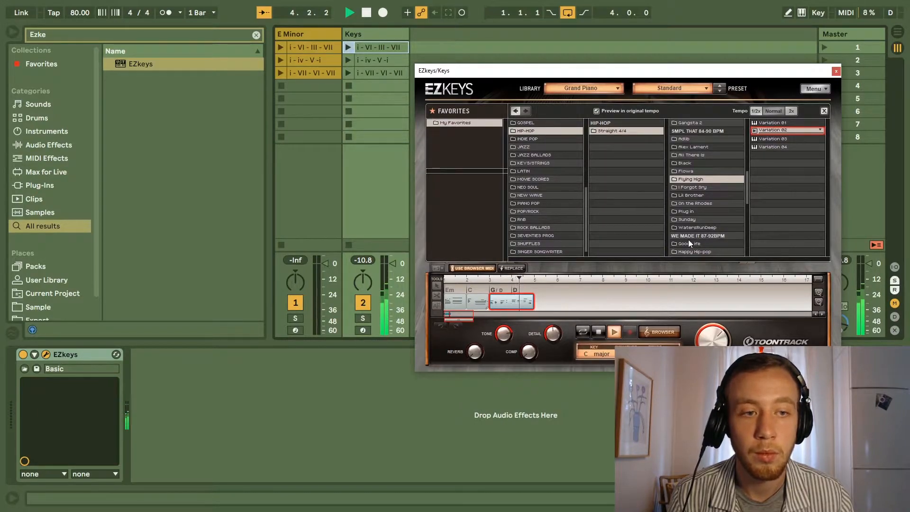
# Step: Audition Variation 01 of On the Rhodes on the G/D and D blocks and replace their MIDI with it
pyautogui.click(703, 204)
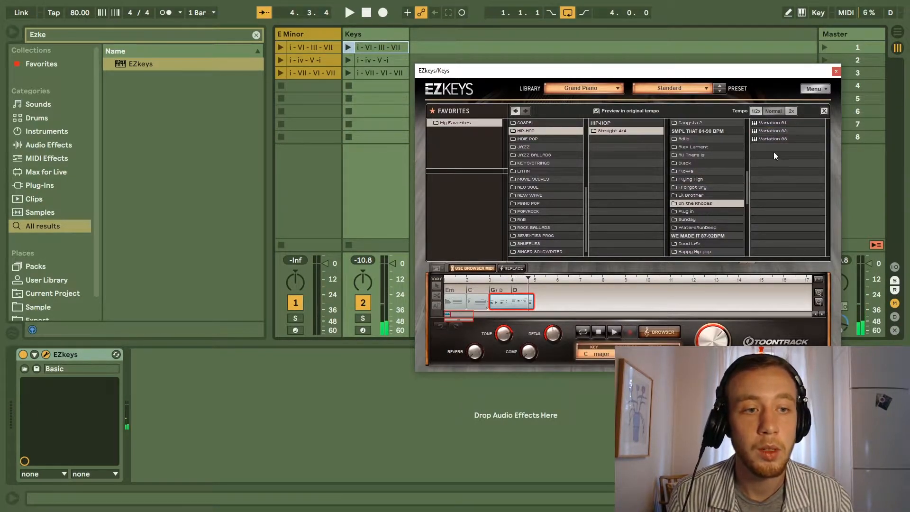
pyautogui.click(777, 125)
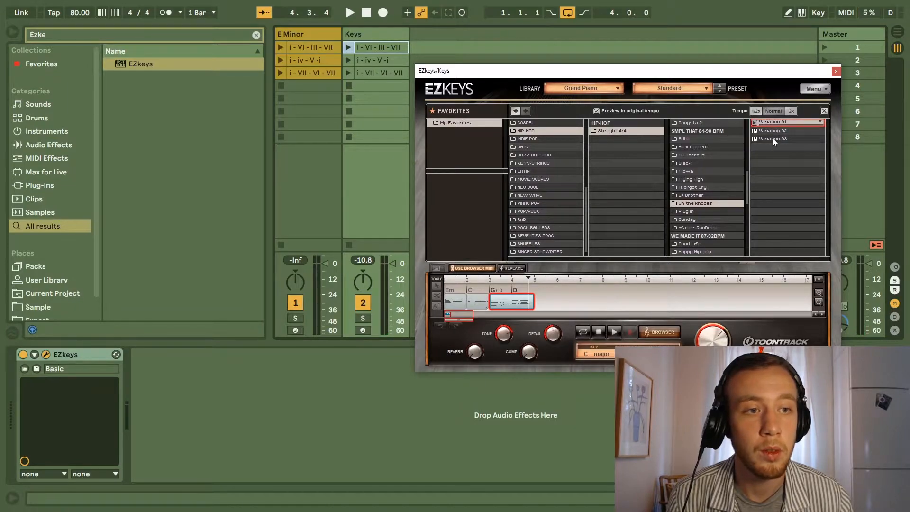
pyautogui.press('space')
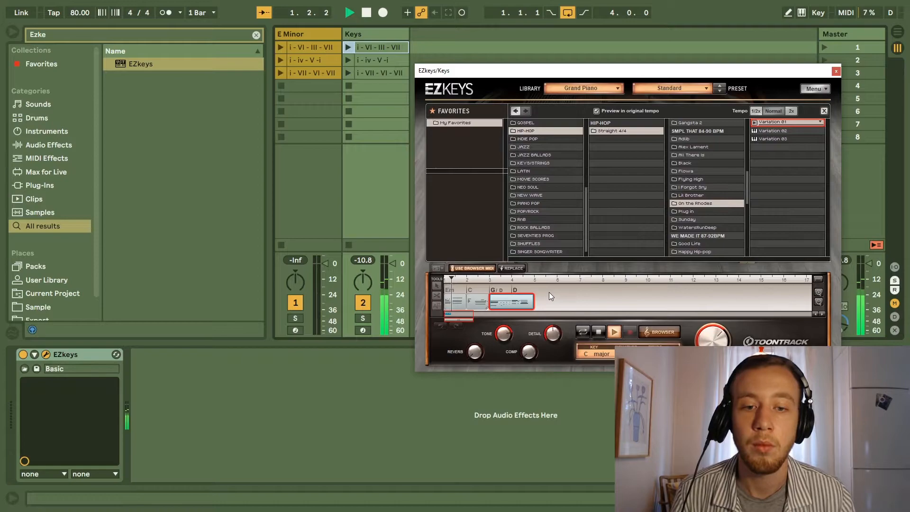
pyautogui.press('space')
pyautogui.click(514, 268)
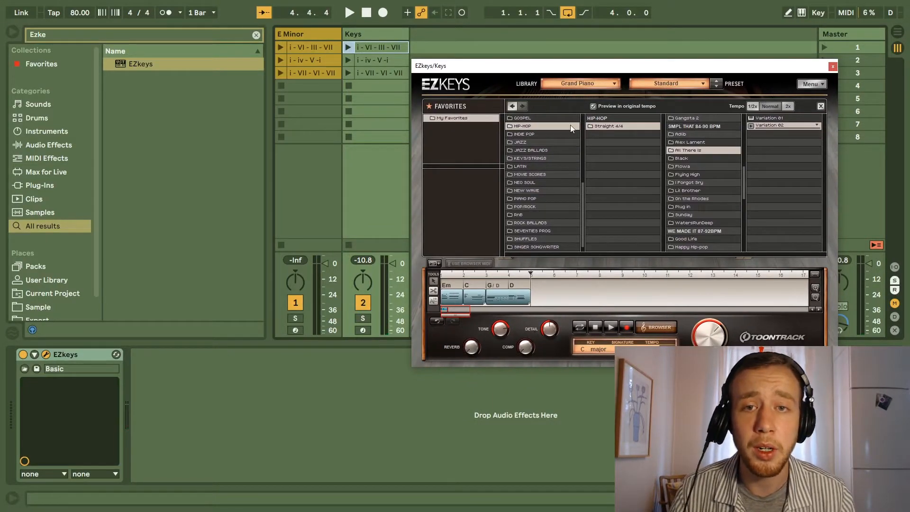
# Step: Insert a new MIDI track after the Keys track and name it Keys Played
pyautogui.moveTo(443, 67); pyautogui.dragTo(529, 79)
pyautogui.rightClick(438, 53)
pyautogui.click(482, 70)
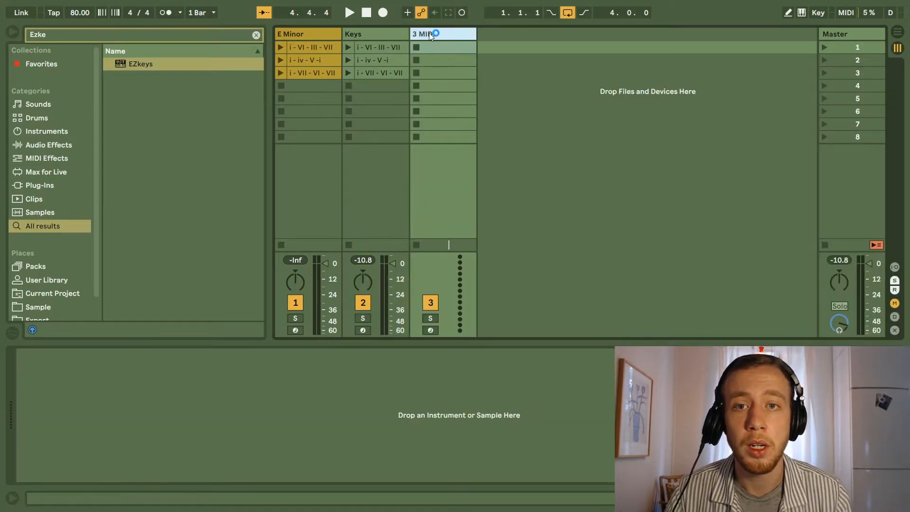
pyautogui.write('Keys Played')
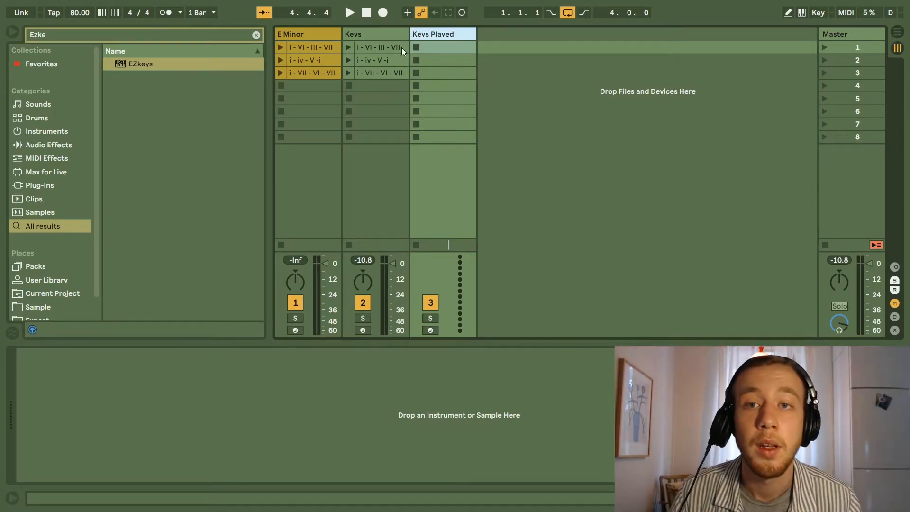
# Step: Copy the finished EZkeys blocks as a MIDI clip into the first slot of the Keys Played track
pyautogui.click(402, 47)
pyautogui.moveTo(592, 309); pyautogui.dragTo(422, 47)
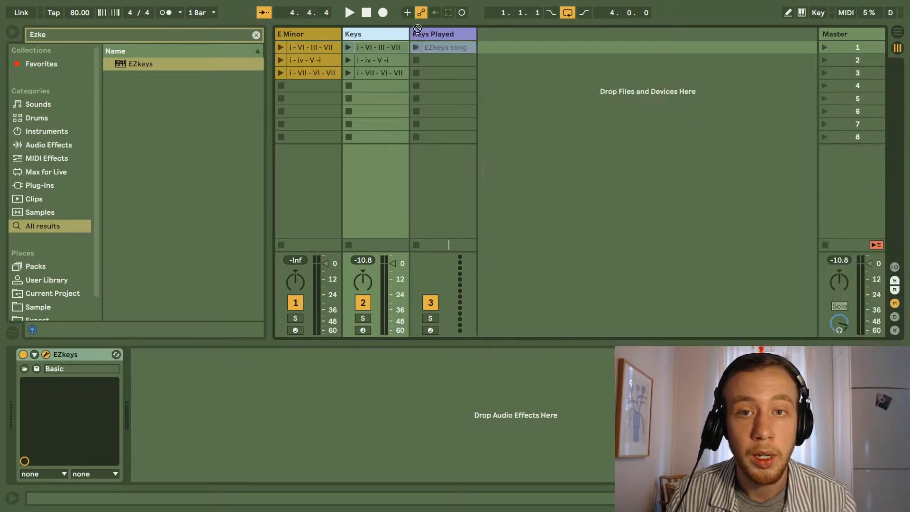
pyautogui.click(391, 49)
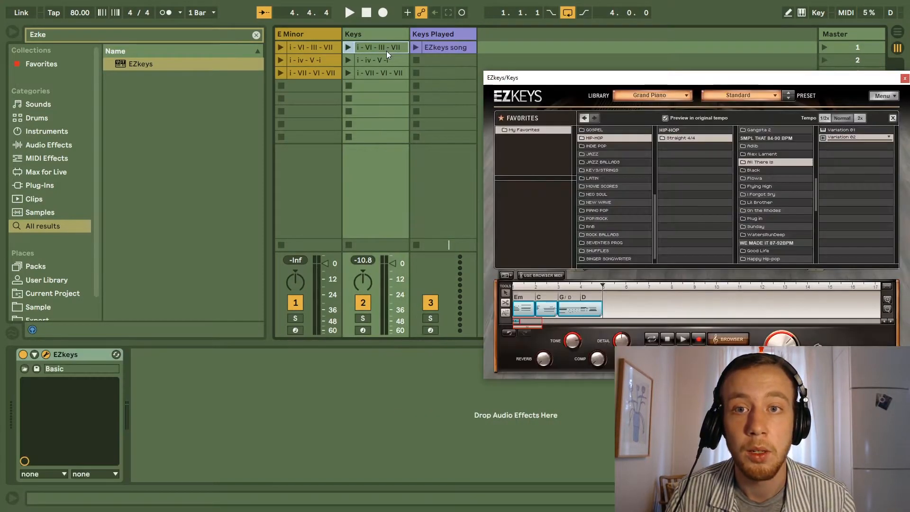
# Step: Rename the new Keys Played clip as i - VI - III - VII and open its notes
pyautogui.click(432, 48)
pyautogui.hotkey('ctrl', 'r')
pyautogui.write('i - VI - III - VII')
pyautogui.press('Return')
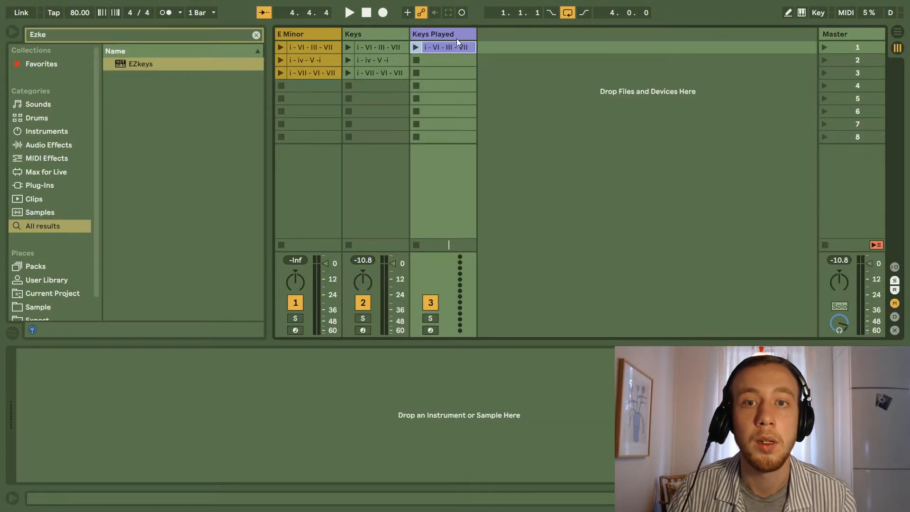
pyautogui.doubleClick(429, 50)
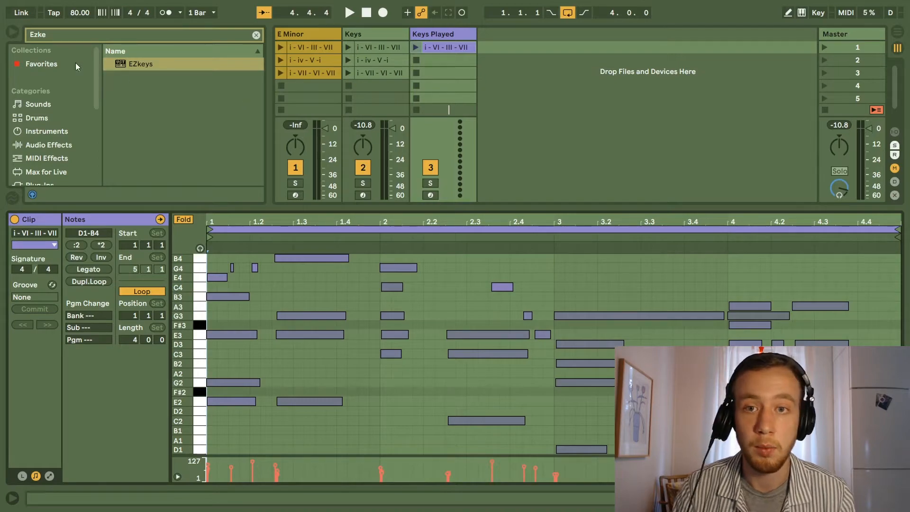
# Step: Find the Lounge Lizard EP-4 plug-in, load it on the Keys Played track and close its window
pyautogui.click(68, 34)
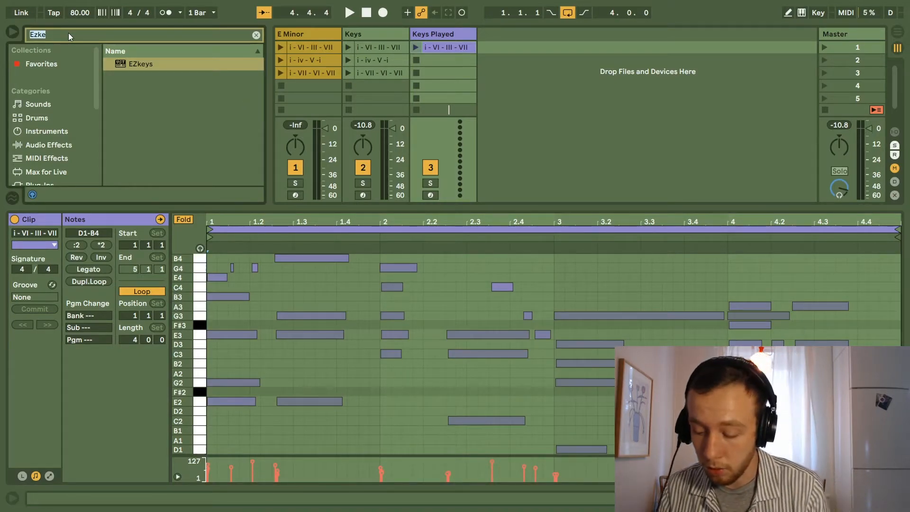
pyautogui.write('Loun')
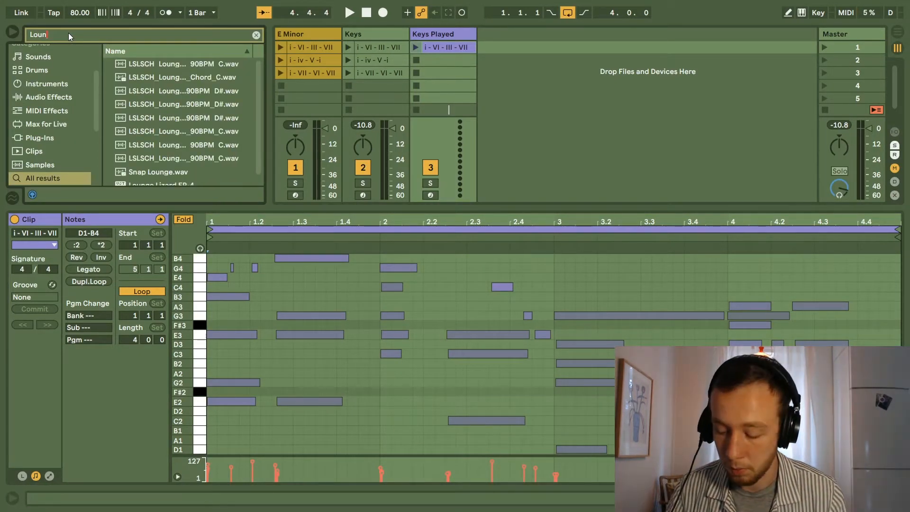
pyautogui.click(42, 137)
pyautogui.click(114, 65)
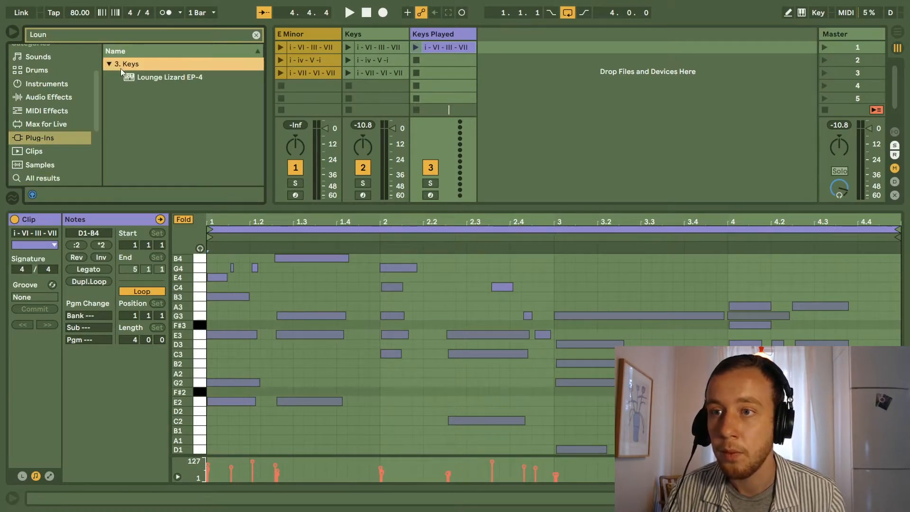
pyautogui.press('Down')
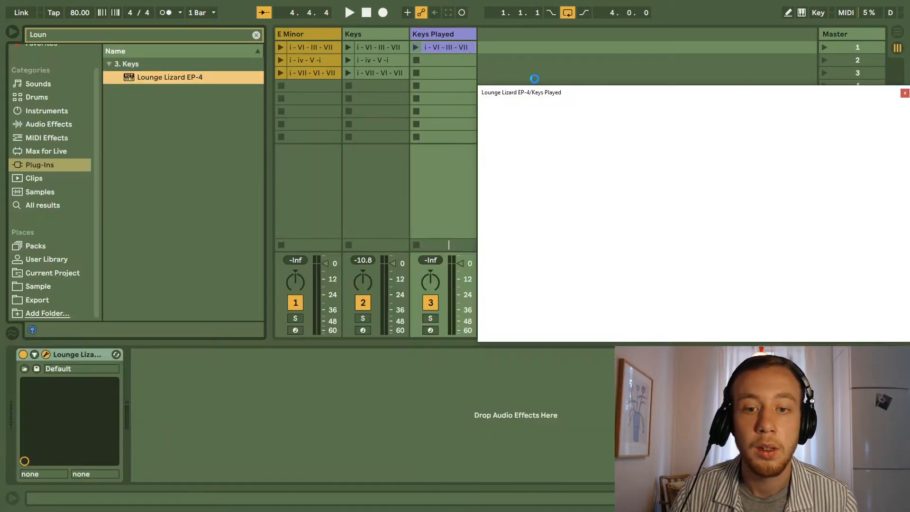
pyautogui.moveTo(561, 93); pyautogui.dragTo(554, 59)
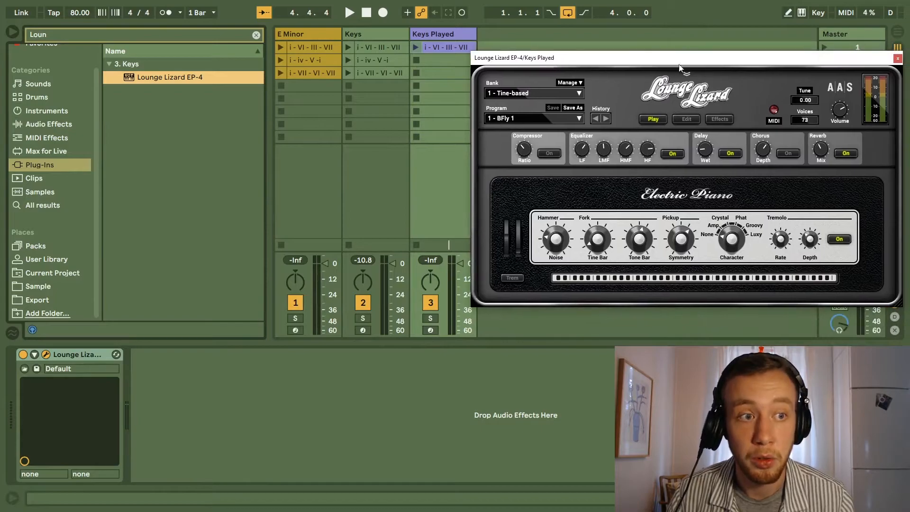
pyautogui.click(897, 58)
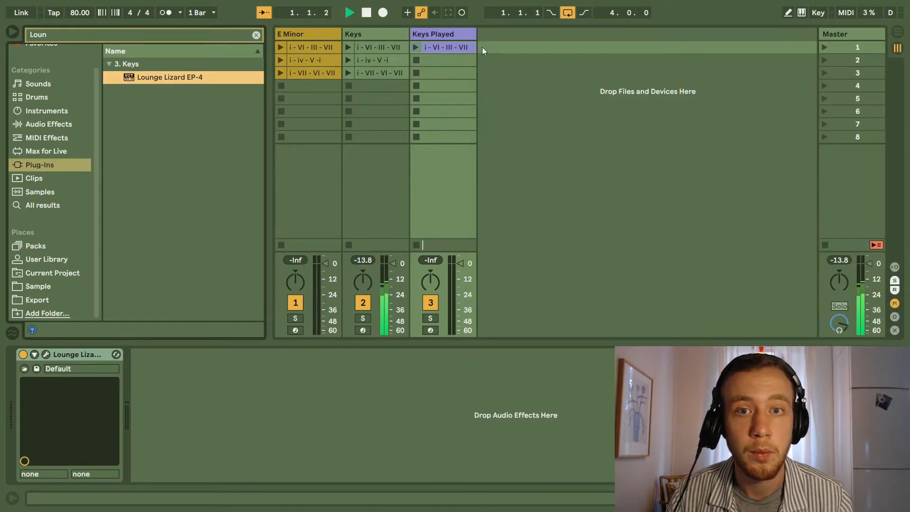
# Step: Deactivate the Keys track and launch the i - VI - III - VII clip on the Keys Played track
pyautogui.click(363, 299)
pyautogui.click(415, 47)
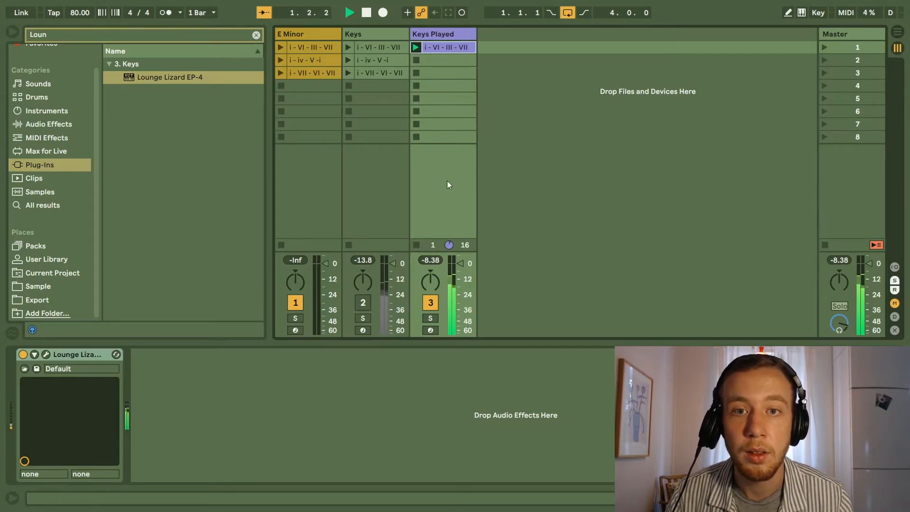
pyautogui.moveTo(459, 272)
pyautogui.mouseDown()
pyautogui.moveTo(460, 285)
pyautogui.moveTo(459, 272)
pyautogui.mouseUp()
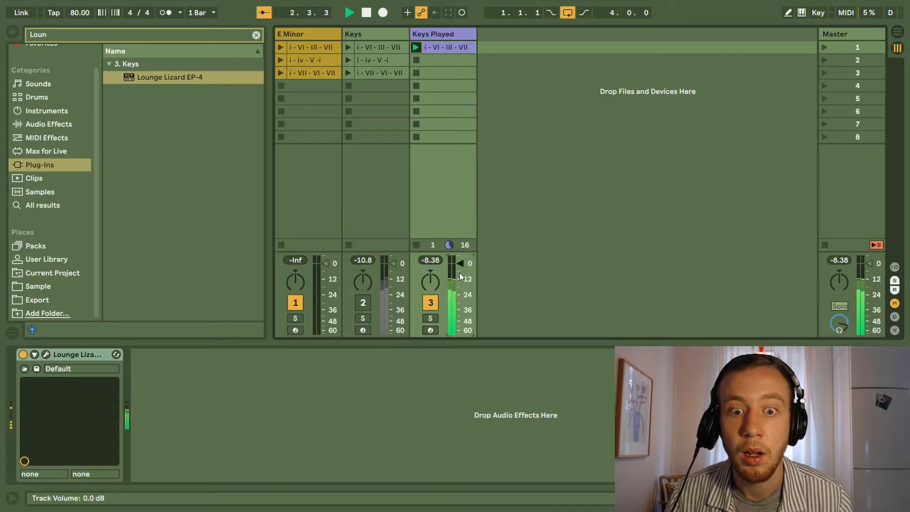
# Step: Examine the notes of the playing Keys Played clip, and stop playback and the clip
pyautogui.click(441, 48)
pyautogui.click(895, 392)
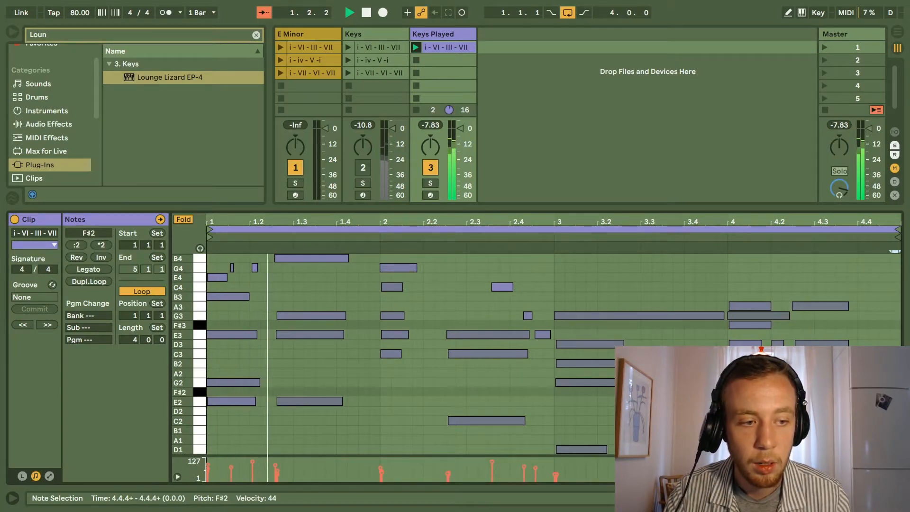
pyautogui.click(879, 379)
pyautogui.press('space')
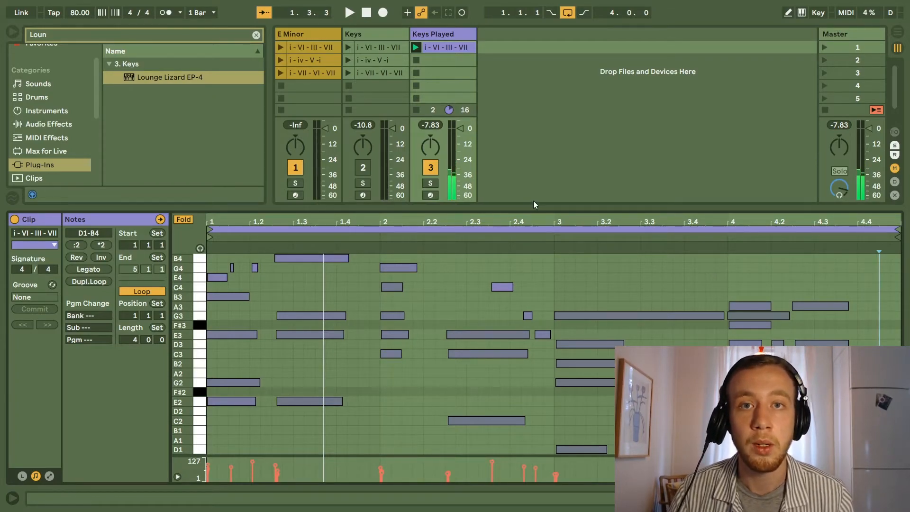
pyautogui.click(416, 110)
# Step: Move the finished EZkeys blocks to bar 8 and record the i - iv - V -i clip into EZkeys with the Keys track reactivated
pyautogui.click(371, 46)
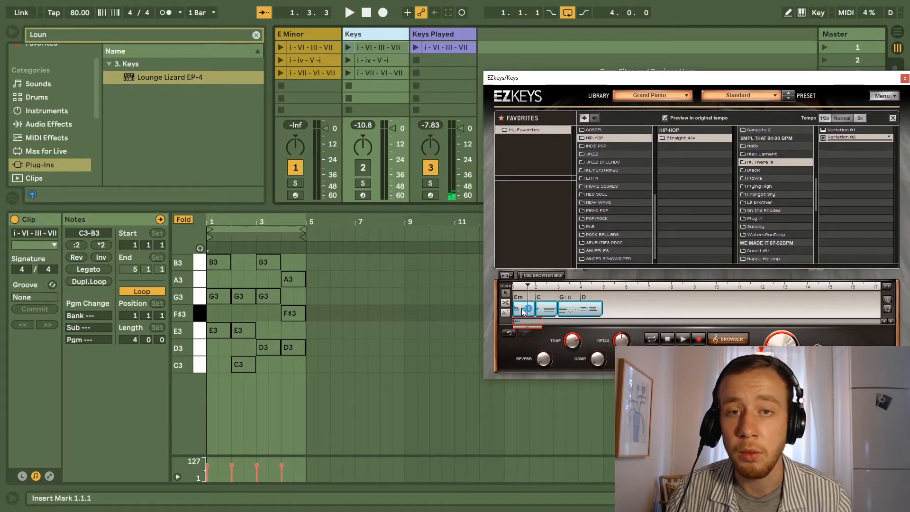
pyautogui.moveTo(521, 309); pyautogui.dragTo(681, 311)
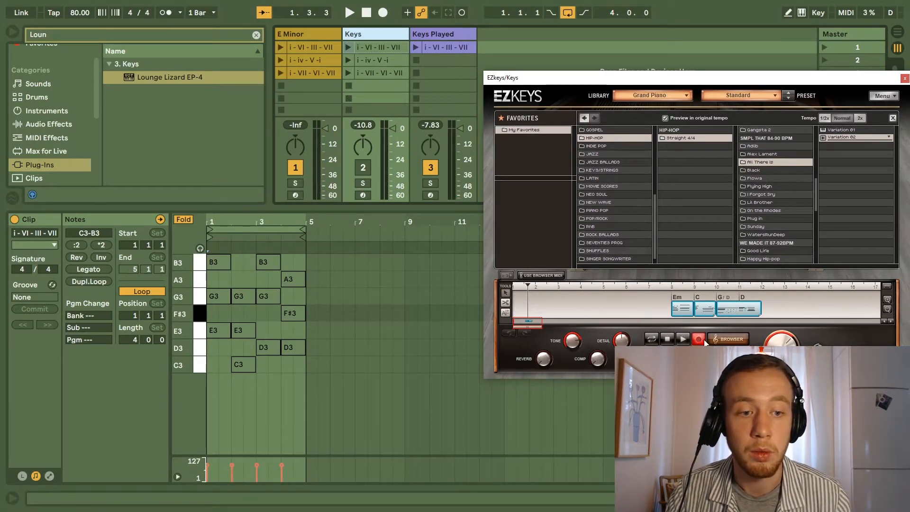
pyautogui.click(347, 60)
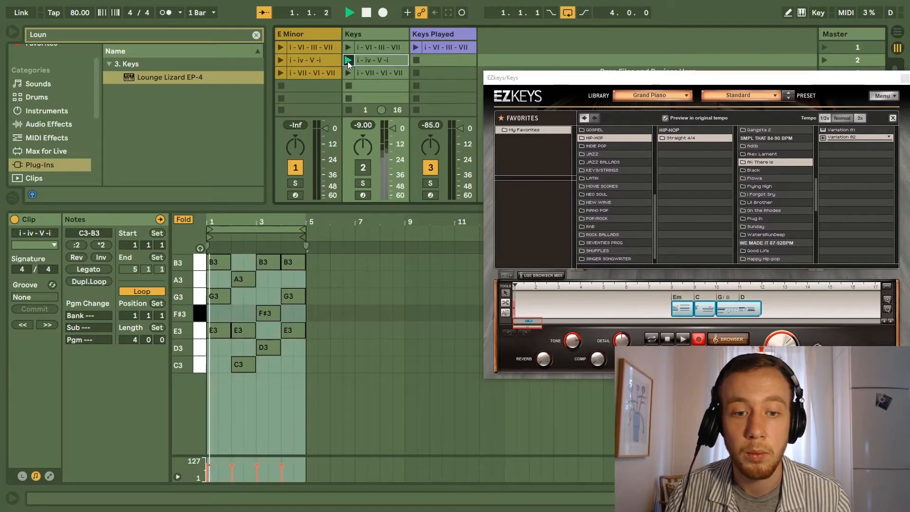
pyautogui.click(367, 171)
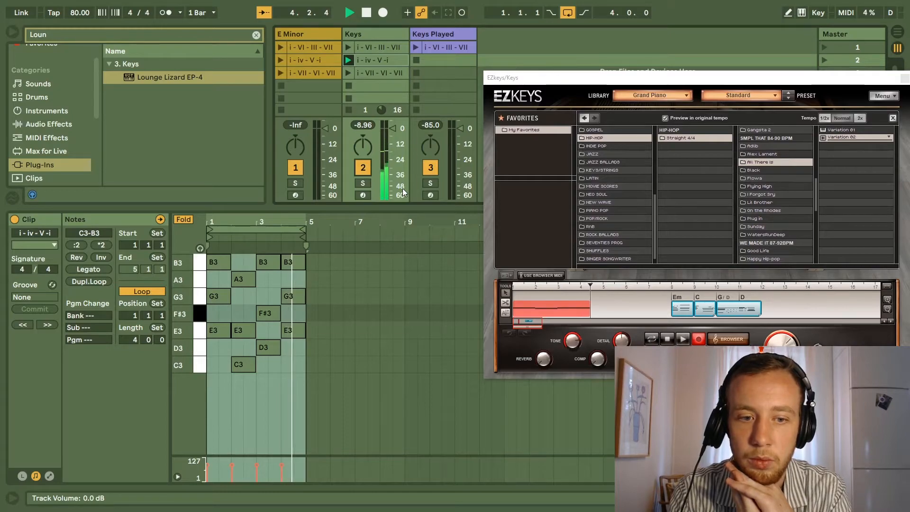
pyautogui.press('space')
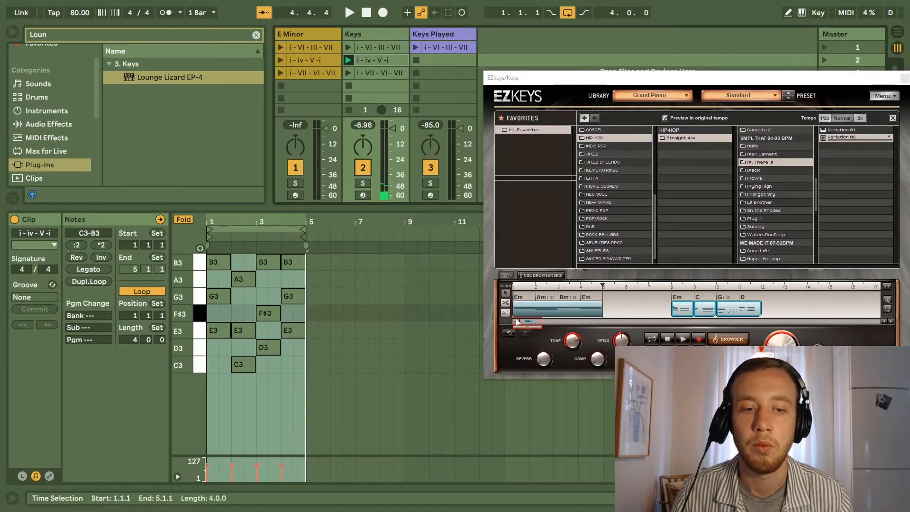
# Step: Split the newly recorded EZkeys block at each chord change into Em, Am/C, Bm/D and Em blocks
pyautogui.click(503, 303)
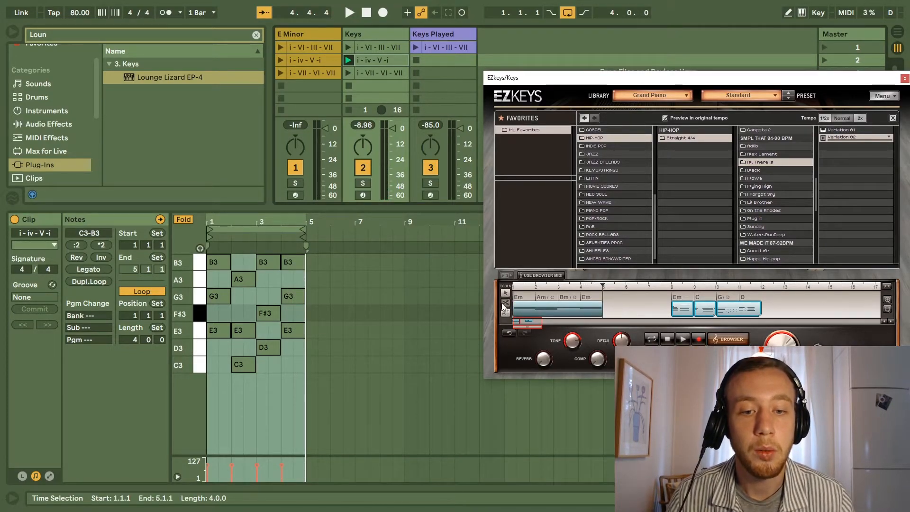
pyautogui.click(542, 311)
pyautogui.click(558, 311)
pyautogui.click(581, 311)
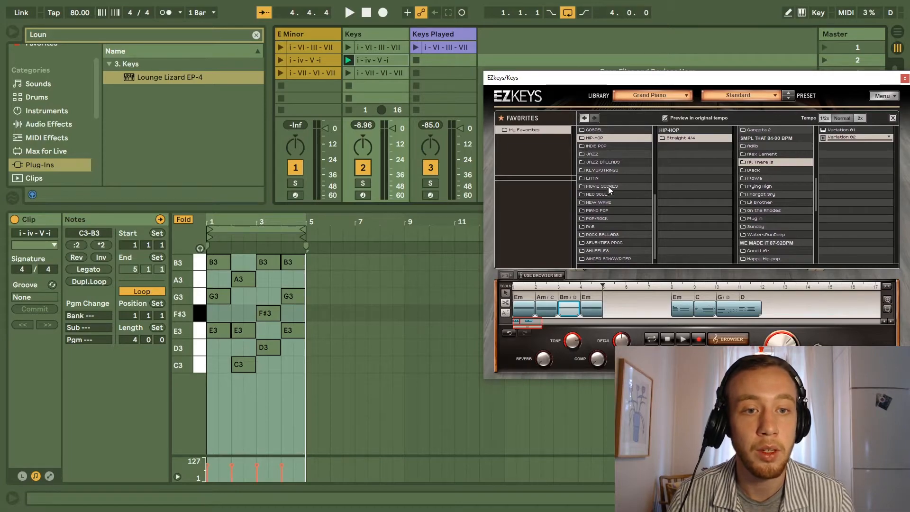
# Step: Replace the new blocks' MIDI with Jazz grooves, using Variation 07 of Swing 4/4 Ballad 65 BPM A for Bm/D and the last Em
pyautogui.click(523, 309)
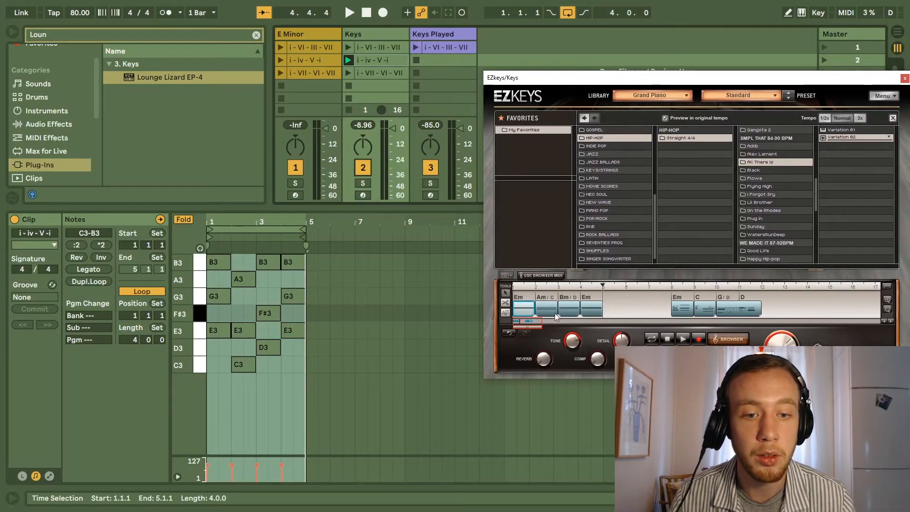
pyautogui.click(630, 154)
pyautogui.click(841, 177)
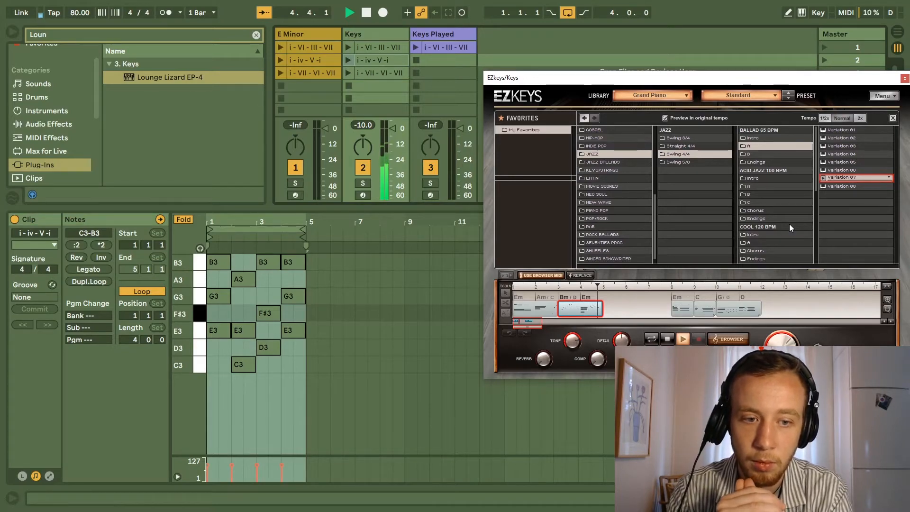
pyautogui.press('space')
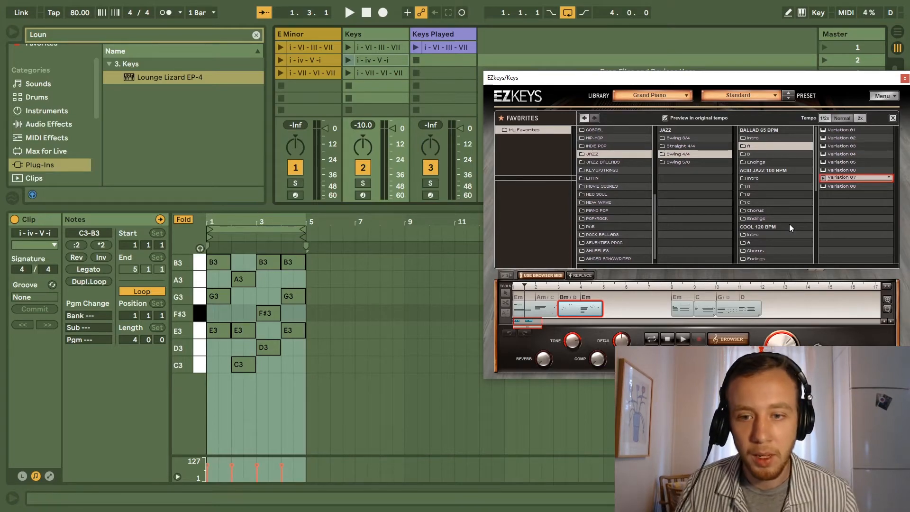
pyautogui.click(582, 279)
# Step: Select the replaced blocks of the second progression and copy them into the second slot of the Keys Played track
pyautogui.moveTo(633, 309); pyautogui.dragTo(473, 308)
pyautogui.moveTo(547, 310); pyautogui.dragTo(429, 61)
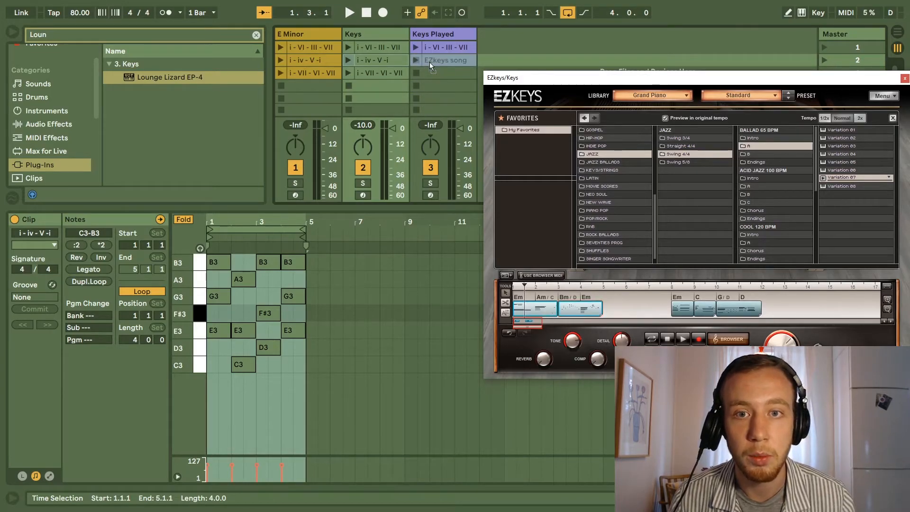
# Step: Rename the second clip on the Keys Played track as "i - iv - V -i" to match its source progression
pyautogui.click(389, 62)
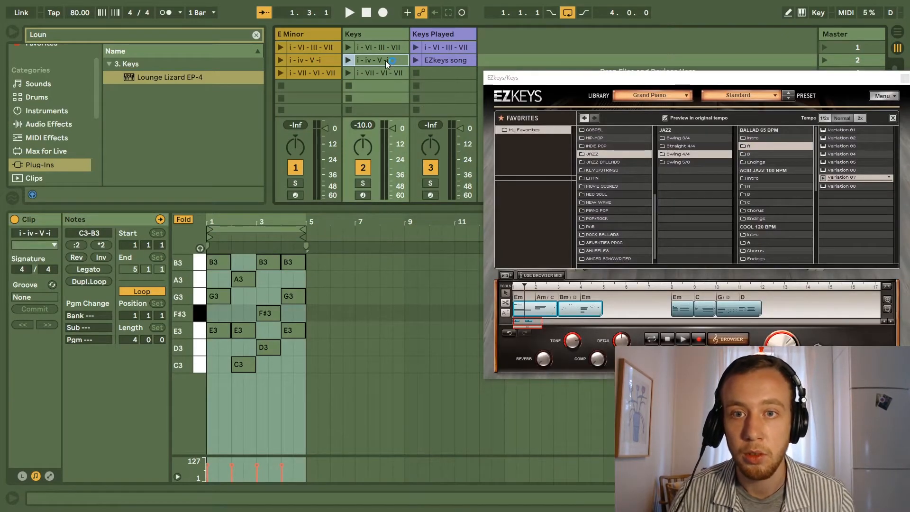
pyautogui.click(440, 62)
pyautogui.hotkey('ctrl', 'r')
pyautogui.write('i - iv - V -i')
pyautogui.press('Return')
# Step: Select all finished blocks in the Keys track's EZkeys timeline and move them to start at bar 6
pyautogui.click(383, 35)
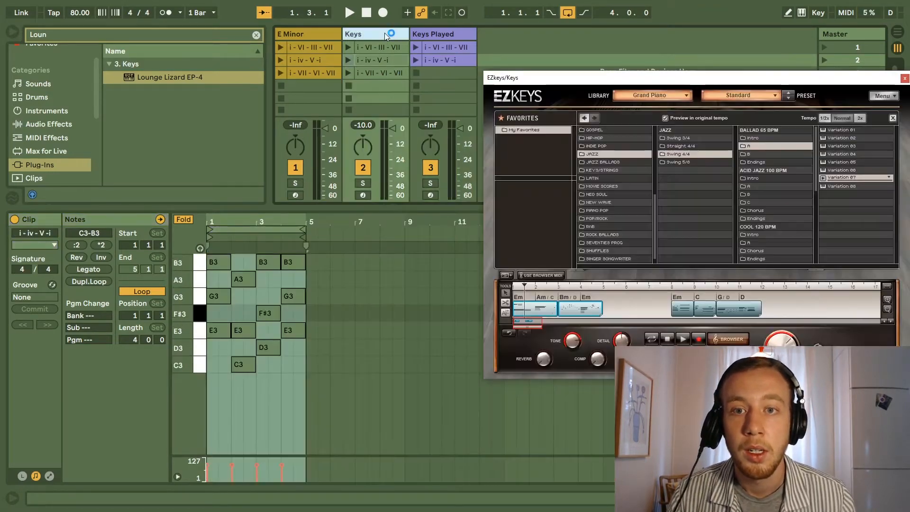
pyautogui.moveTo(519, 301); pyautogui.dragTo(495, 299)
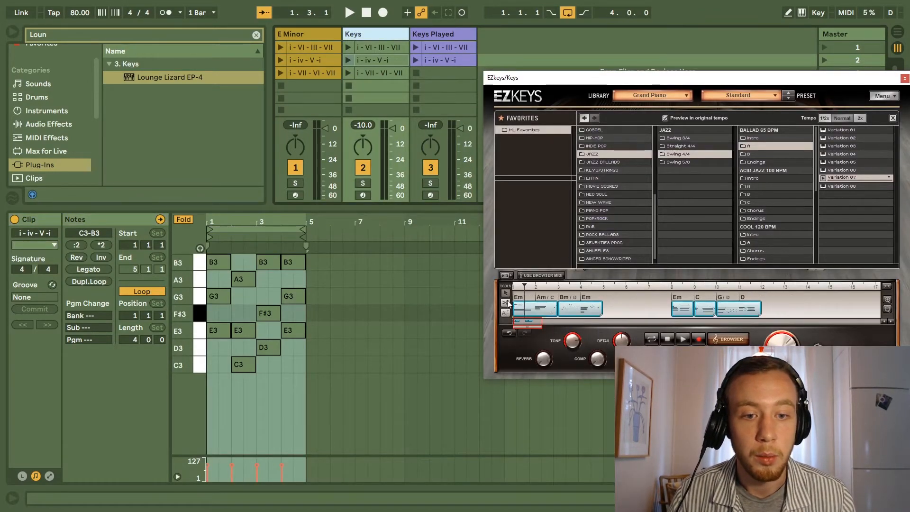
pyautogui.moveTo(644, 306); pyautogui.dragTo(645, 307)
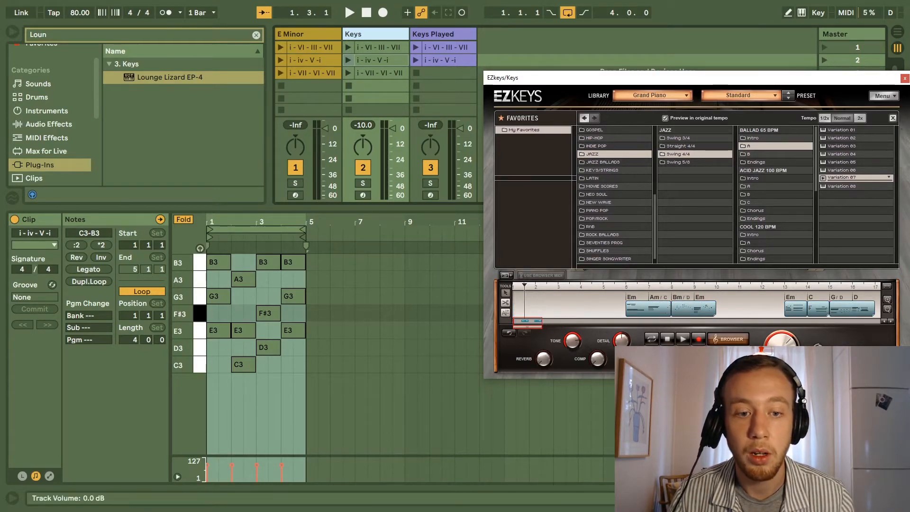
# Step: Record the i-VII-VI-VII clip into EZkeys and replace its MIDI with Variation 02 of Jazz Ballads Swing 4/4 Touch of Blues 70 BPM B
pyautogui.click(349, 72)
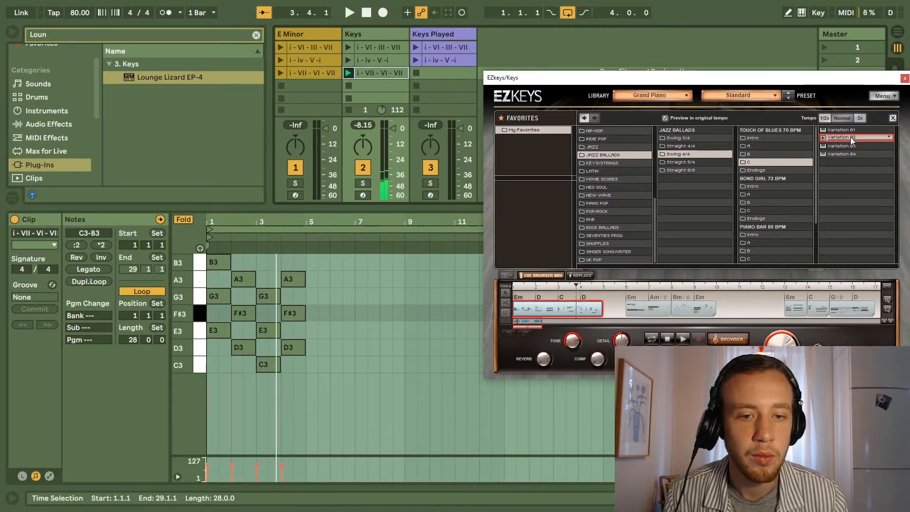
pyautogui.click(778, 145)
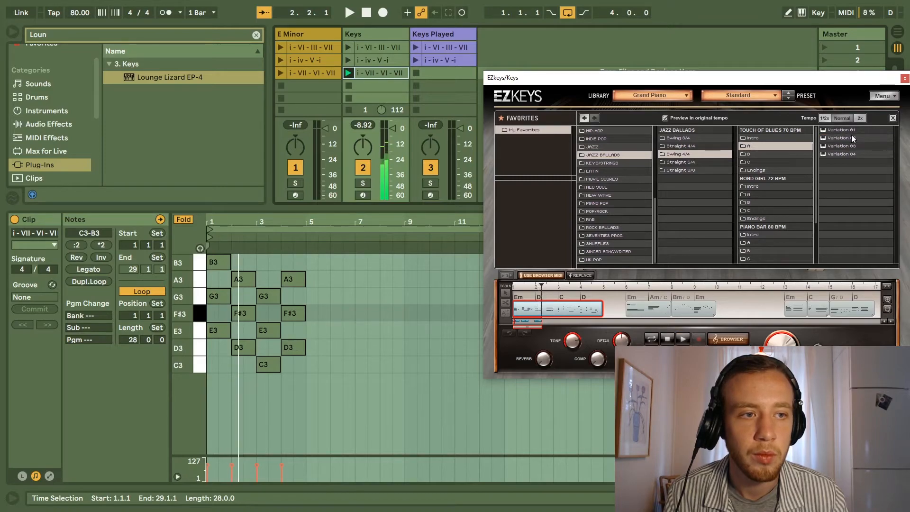
pyautogui.click(790, 155)
pyautogui.press('space')
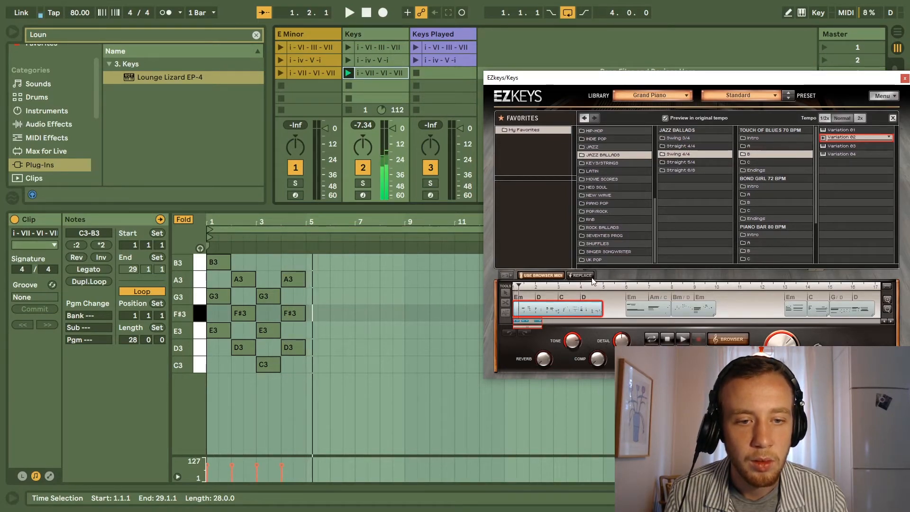
pyautogui.press('space')
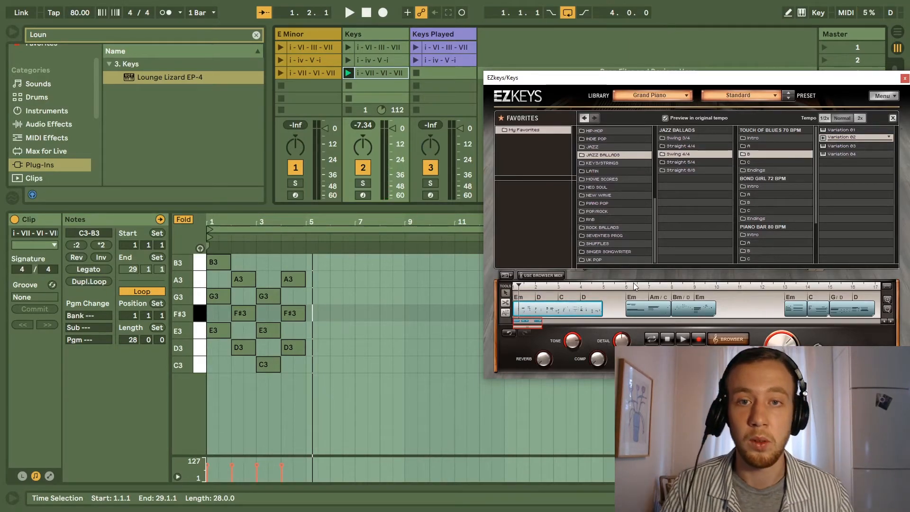
# Step: Copy the third progression's EZkeys block into the third Keys Played slot and rename the clip "i - VII - VI - VII"
pyautogui.moveTo(433, 80); pyautogui.dragTo(432, 81)
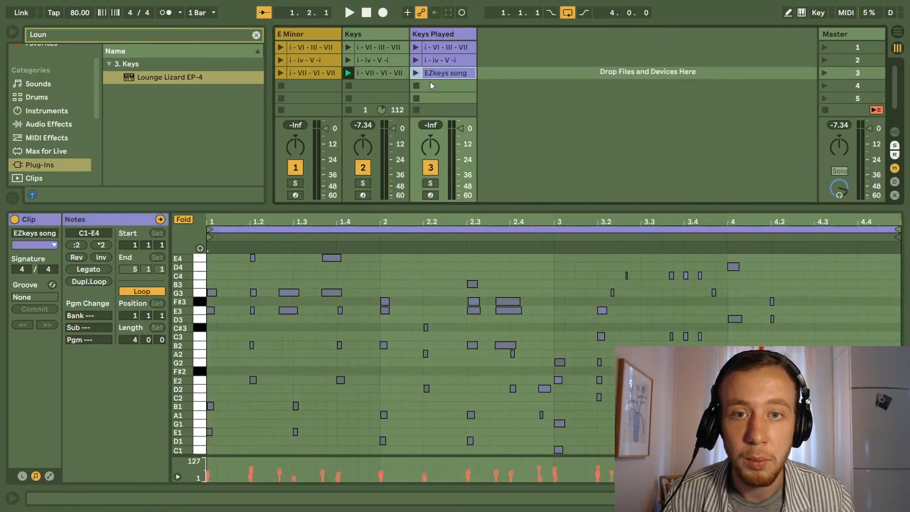
pyautogui.click(379, 80)
pyautogui.click(377, 73)
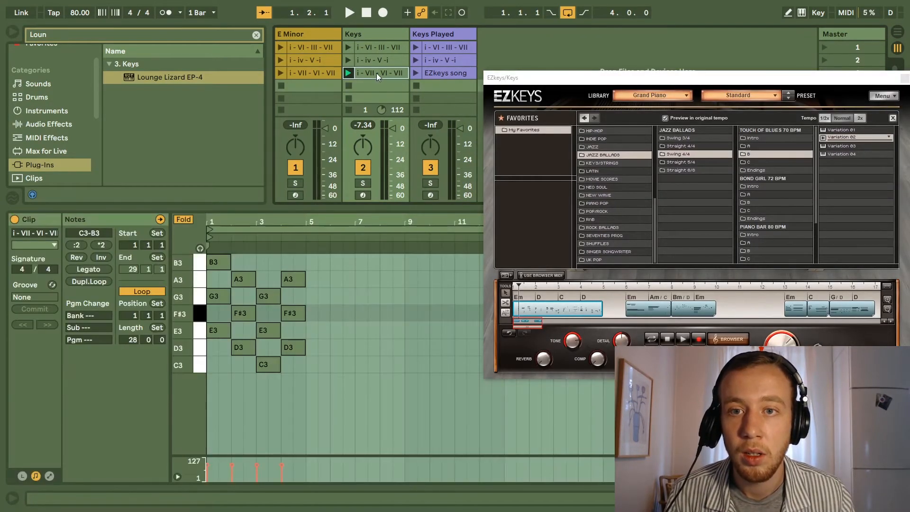
pyautogui.click(436, 75)
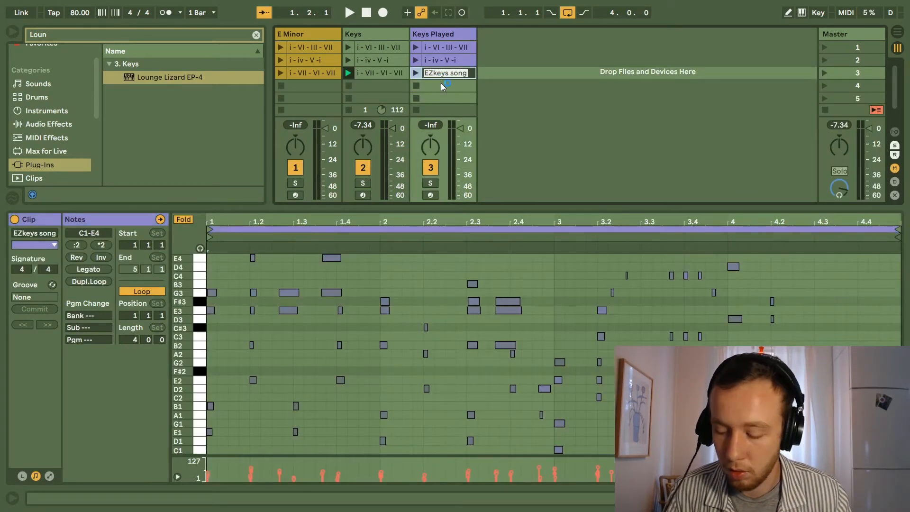
pyautogui.write('i - VII - VI - VII')
pyautogui.click(555, 70)
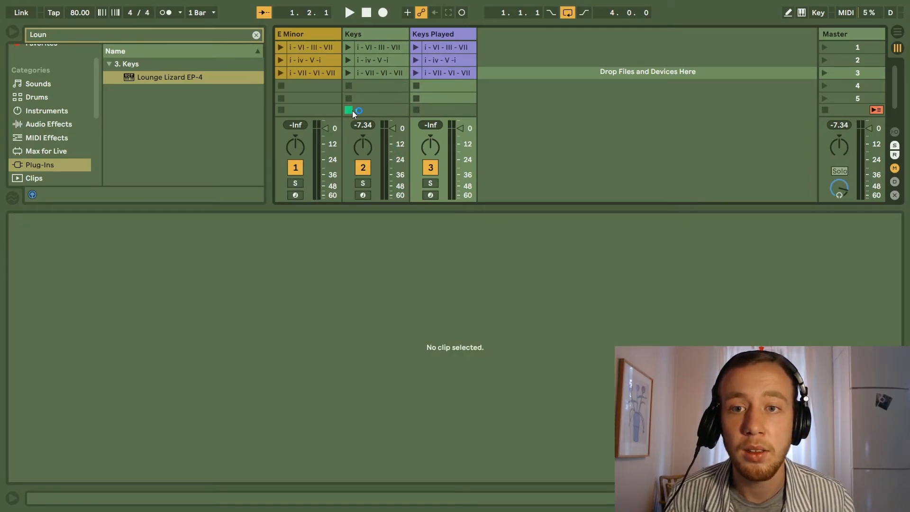
# Step: Launch the first Keys Played clip, then mute all blocks in the Keys track's EZkeys timeline and close the plug-in window
pyautogui.click(419, 47)
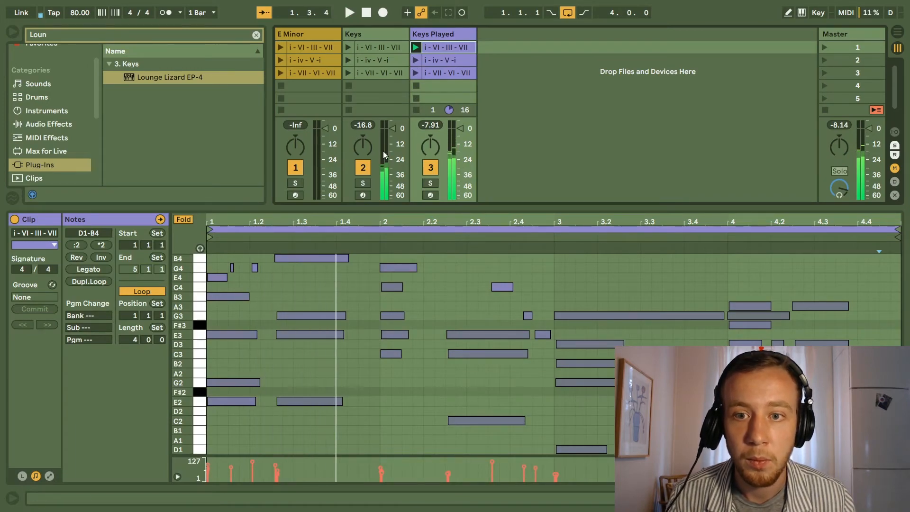
pyautogui.click(378, 35)
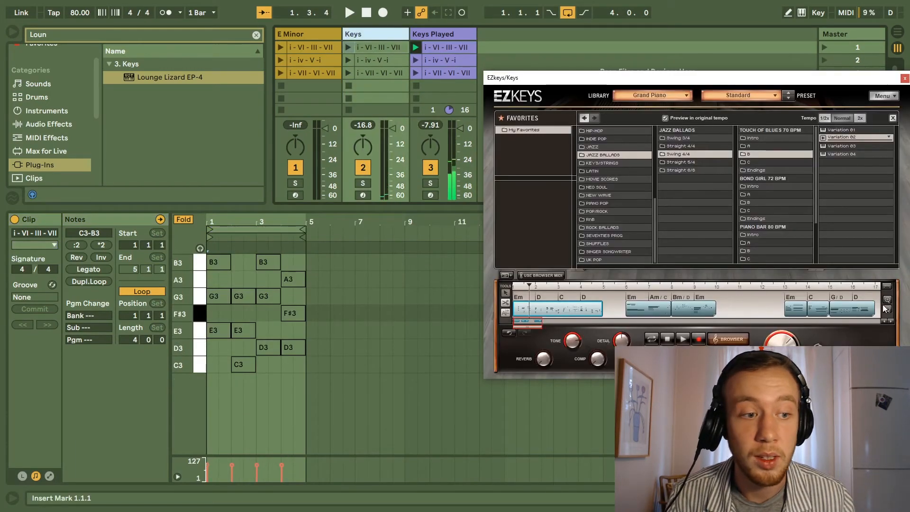
pyautogui.moveTo(880, 300); pyautogui.dragTo(546, 306)
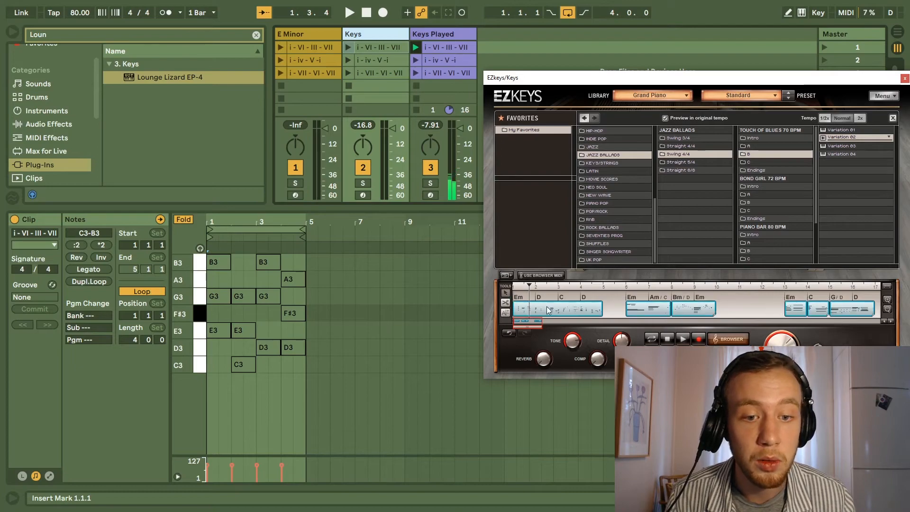
pyautogui.rightClick(548, 306)
pyautogui.click(574, 374)
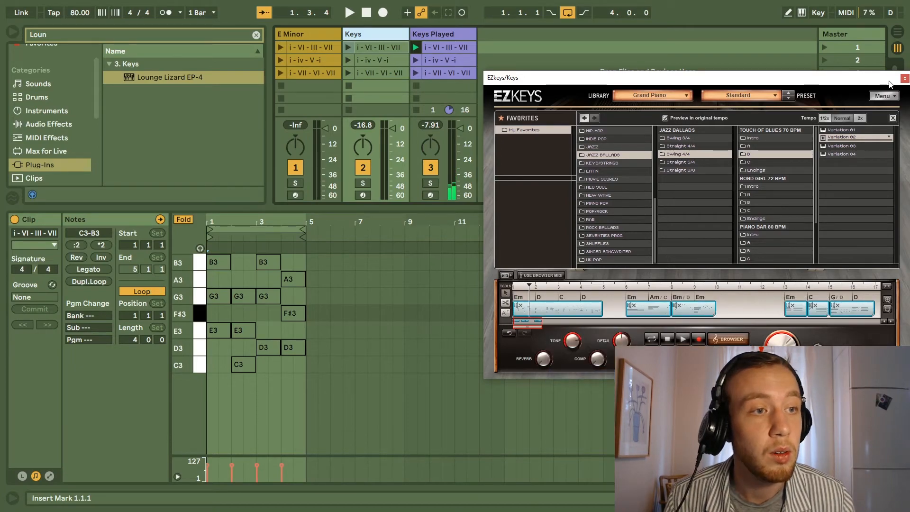
pyautogui.click(904, 78)
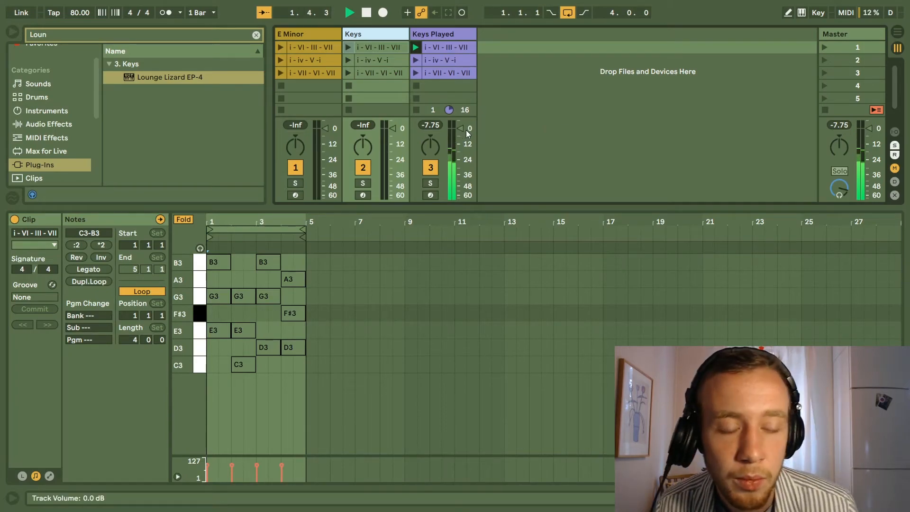
# Step: Audition the three Keys Played clips one after another through the Lounge Lizard sound
pyautogui.click(452, 47)
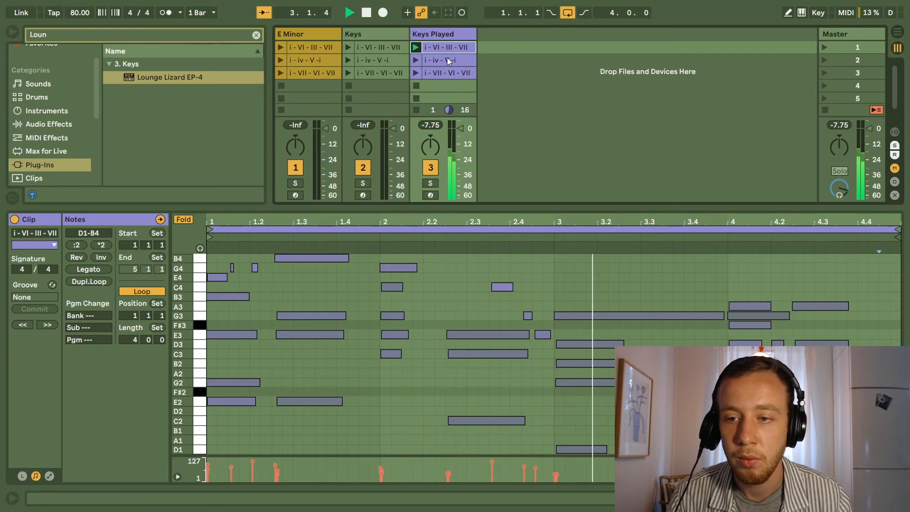
pyautogui.click(416, 60)
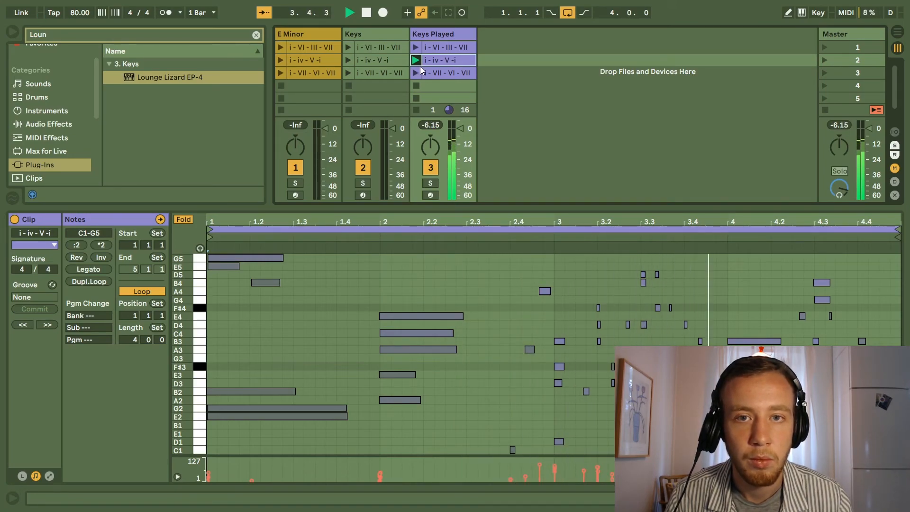
pyautogui.click(416, 73)
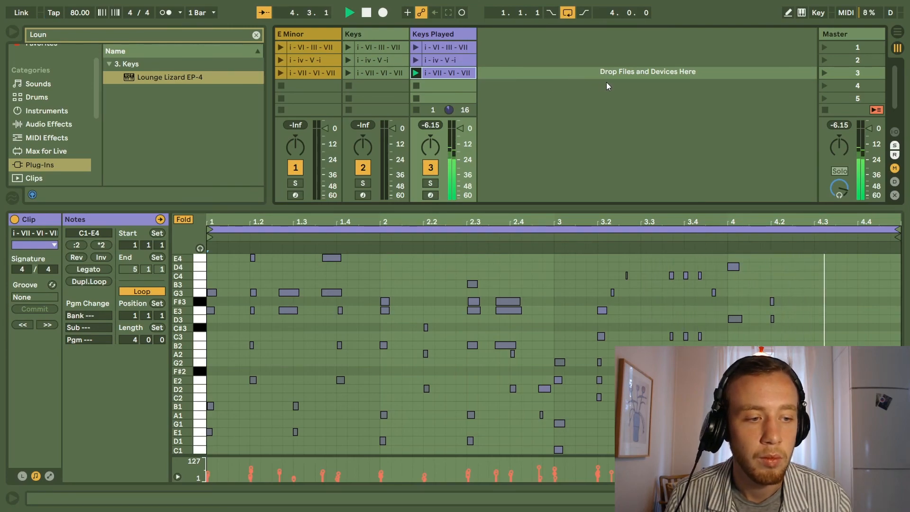
pyautogui.press('space')
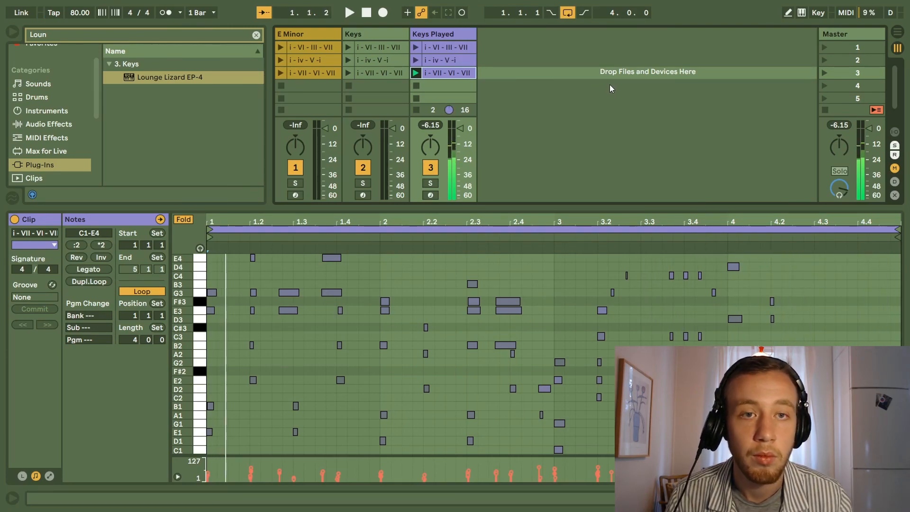